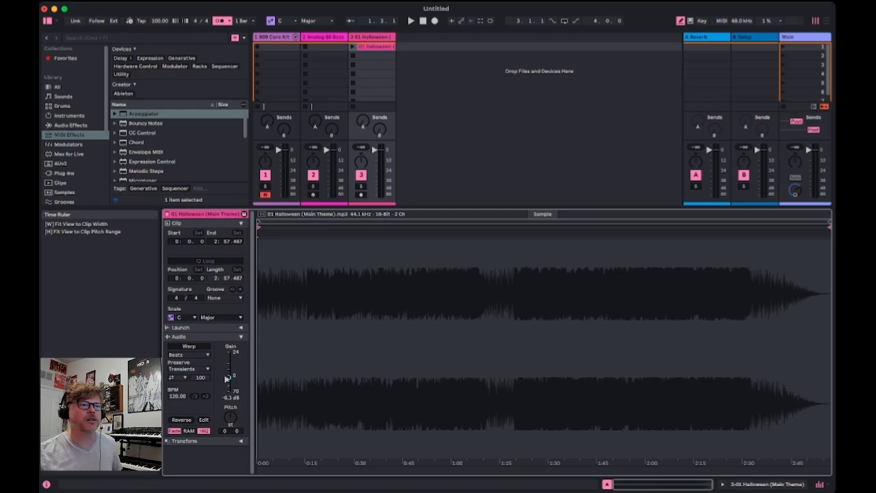
# Audition the 01 Halloween (Main Theme) clip and turn on Warp for it.
pyautogui.click(354, 47)
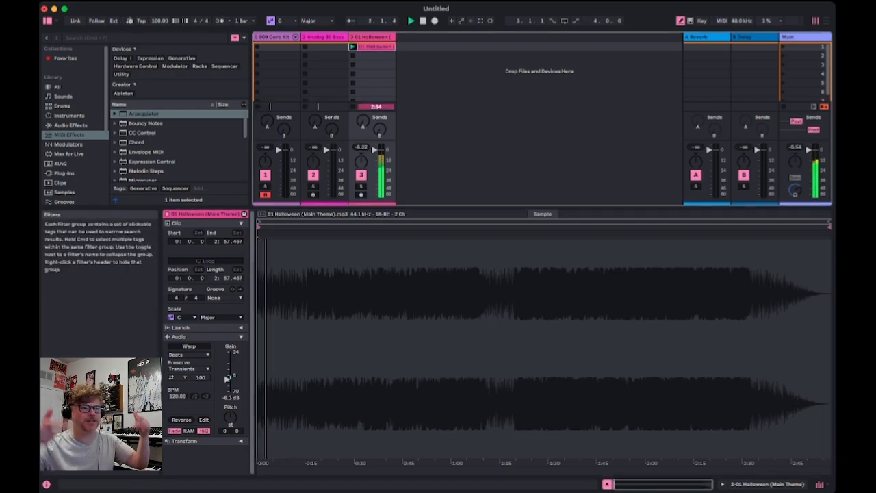
pyautogui.press('space')
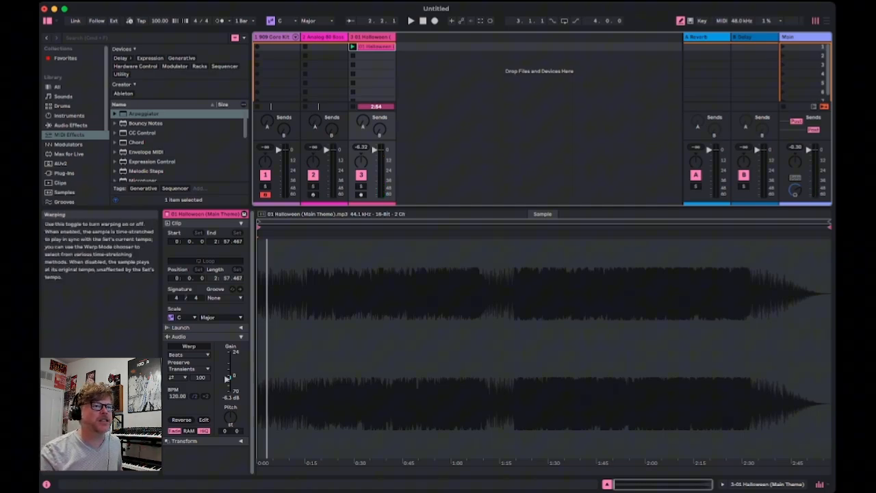
pyautogui.click(189, 346)
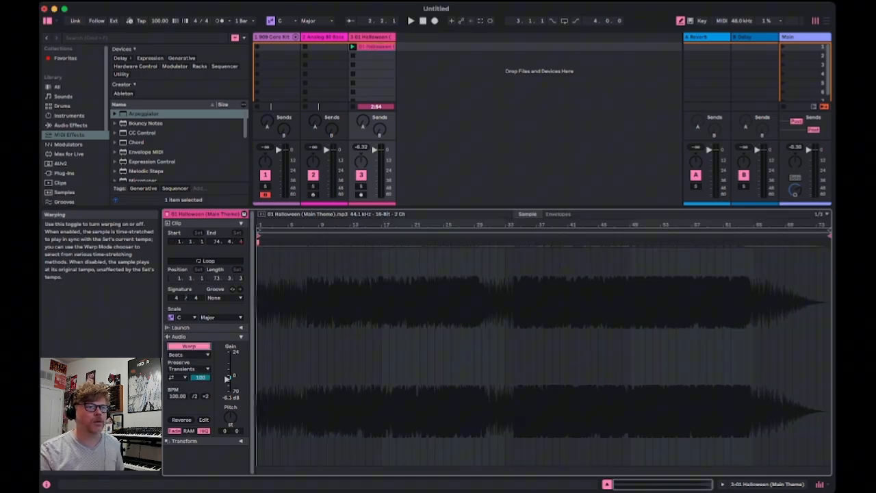
# Set 1.1.1 at the first transient, move the loop start onto it and crop the sample.
pyautogui.moveTo(260, 225); pyautogui.dragTo(260, 430)
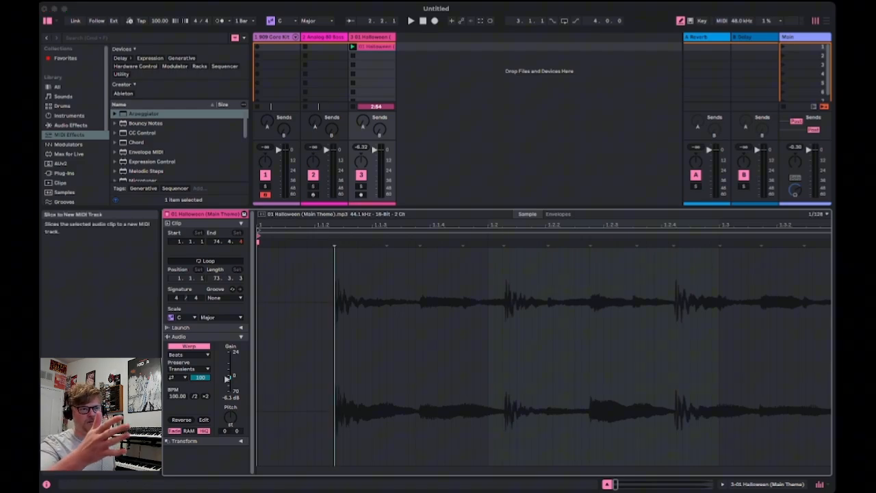
pyautogui.click(366, 359)
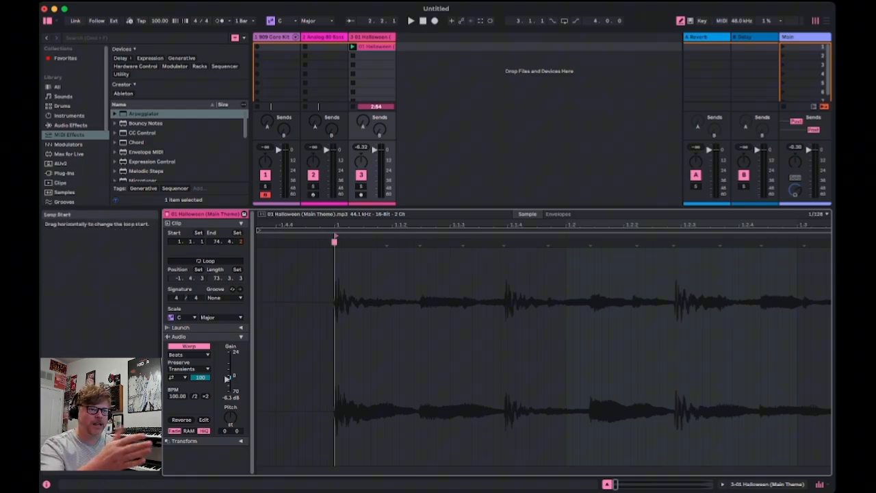
pyautogui.moveTo(308, 231); pyautogui.dragTo(336, 232)
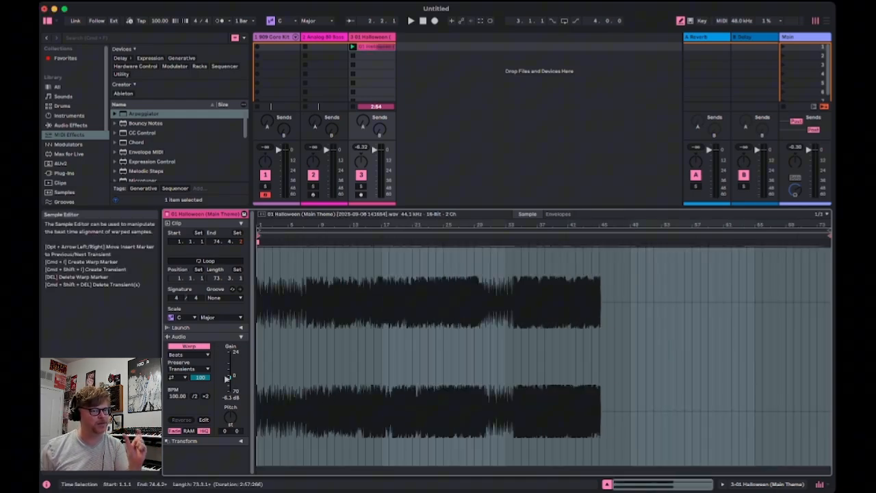
# Audition the cropped clip and shorten its loop to six bars, ending at bar 7.
pyautogui.press('space')
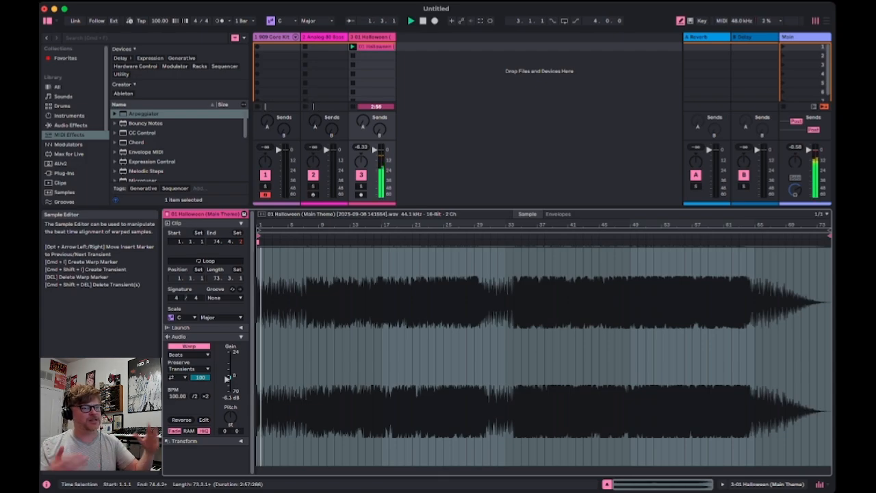
pyautogui.press('space')
pyautogui.moveTo(264, 224)
pyautogui.mouseDown()
pyautogui.moveTo(260, 309)
pyautogui.moveTo(273, 306)
pyautogui.moveTo(269, 315)
pyautogui.moveTo(267, 229)
pyautogui.mouseUp()
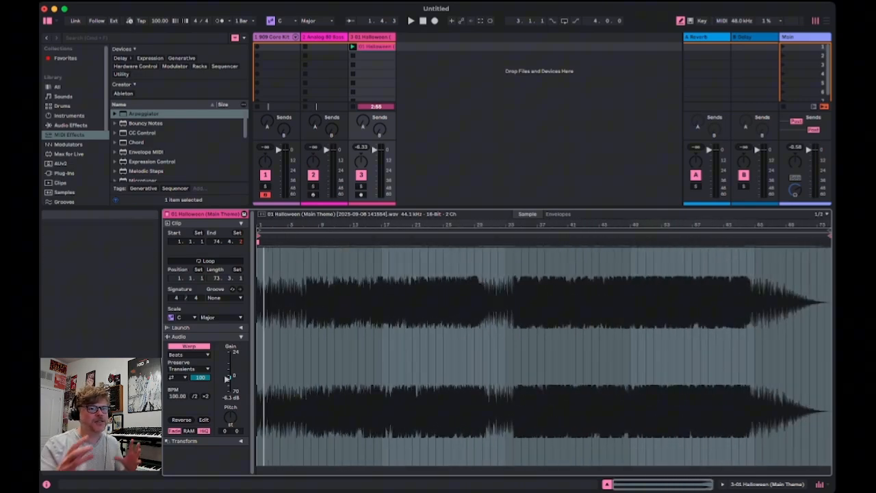
pyautogui.moveTo(828, 234)
pyautogui.mouseDown()
pyautogui.moveTo(278, 231)
pyautogui.moveTo(273, 291)
pyautogui.moveTo(273, 271)
pyautogui.mouseUp()
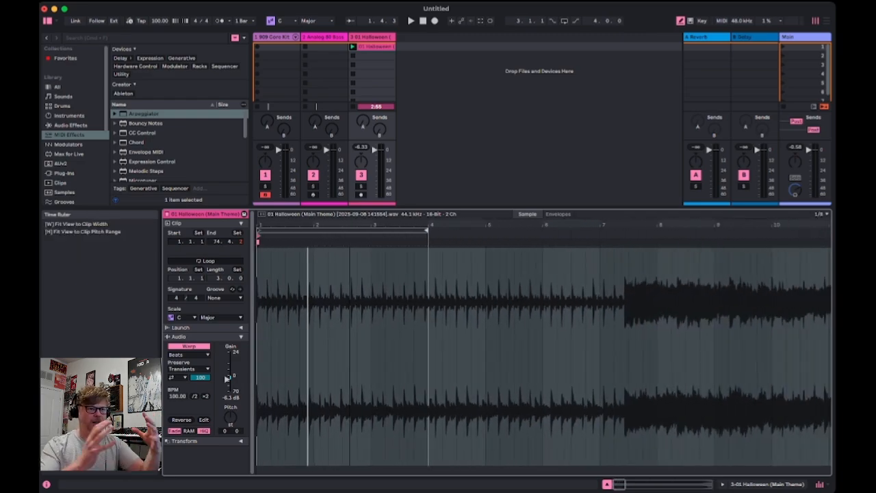
pyautogui.moveTo(426, 231); pyautogui.dragTo(600, 231)
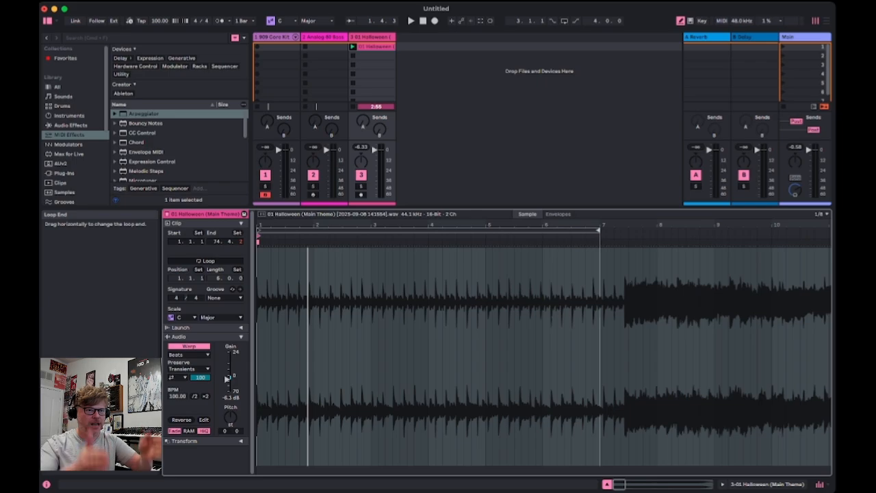
# Turn on the metronome and play the start of the clip against it to compare the timing.
pyautogui.press('space')
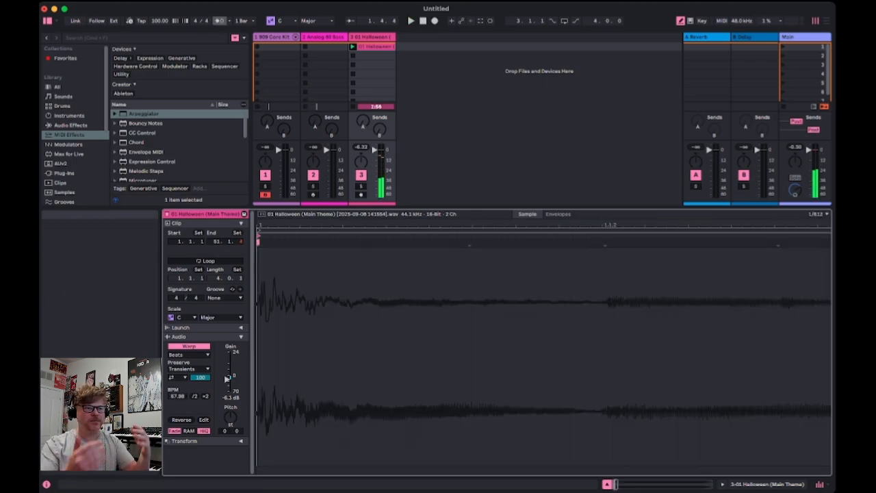
pyautogui.click(219, 20)
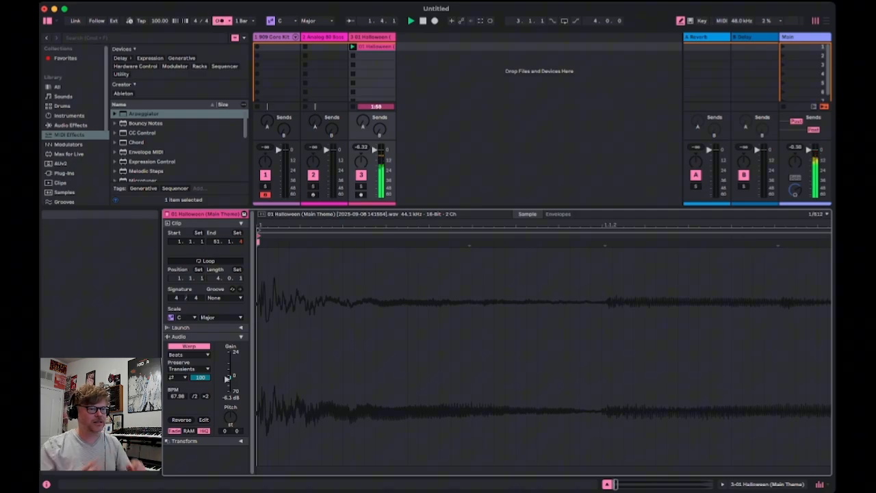
pyautogui.press('space')
pyautogui.moveTo(272, 225); pyautogui.dragTo(272, 137)
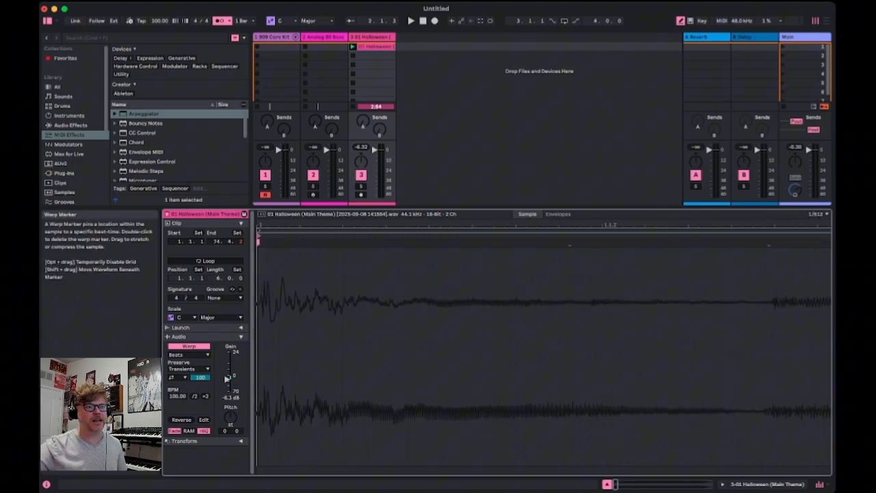
pyautogui.press('space')
pyautogui.press('space')
pyautogui.moveTo(329, 225); pyautogui.dragTo(329, 212)
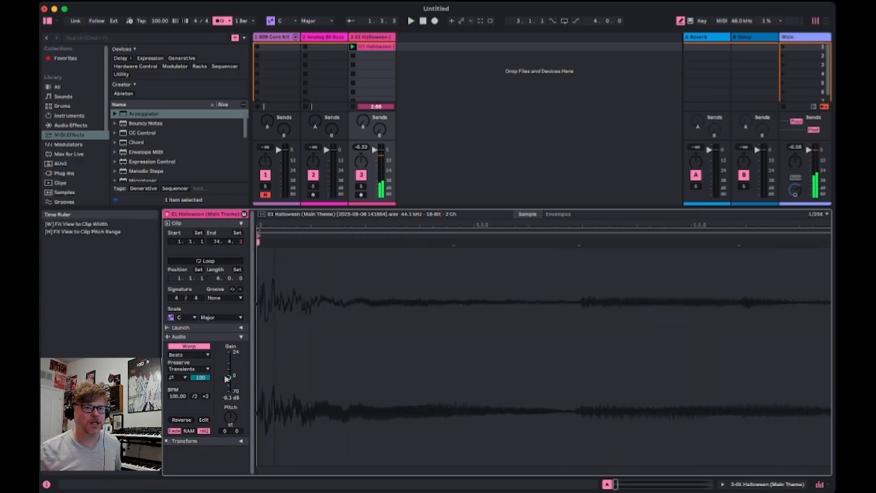
pyautogui.press('space')
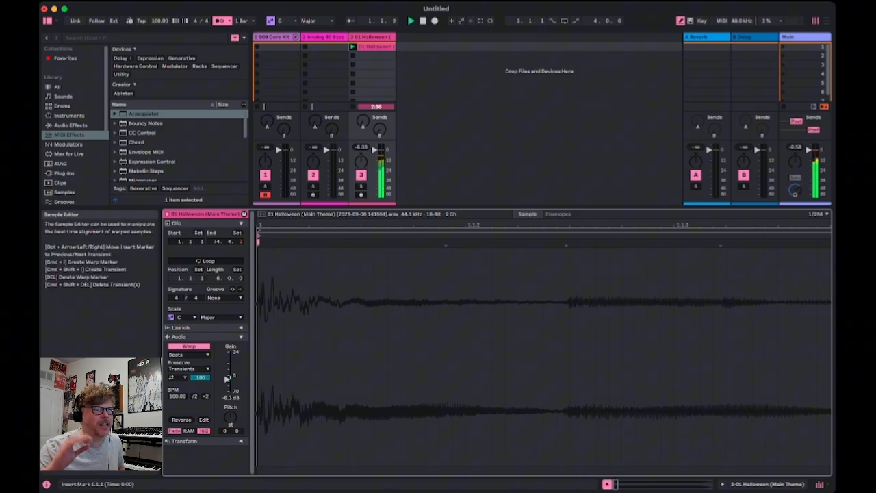
pyautogui.press('space')
# Try stretching the opening by pulling one early transient onto 1.1.2 and the next toward 1.1.3 during playback.
pyautogui.moveTo(446, 243); pyautogui.dragTo(465, 245)
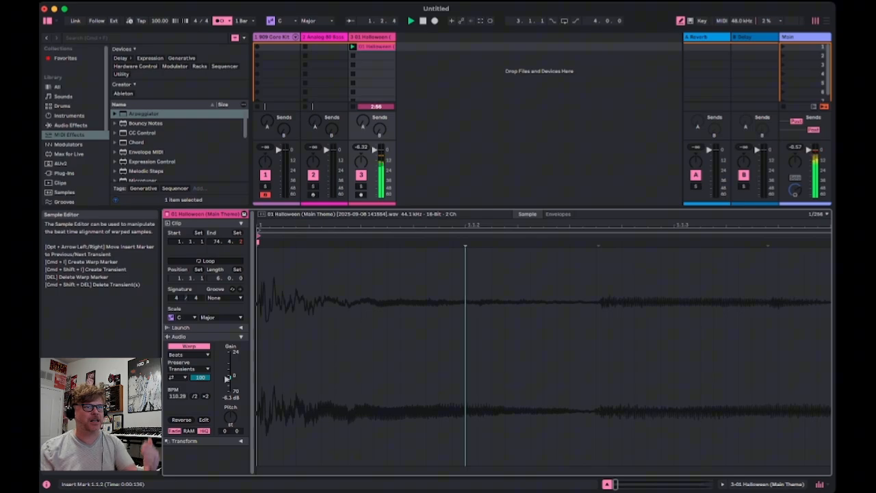
pyautogui.press('space')
pyautogui.click(599, 243)
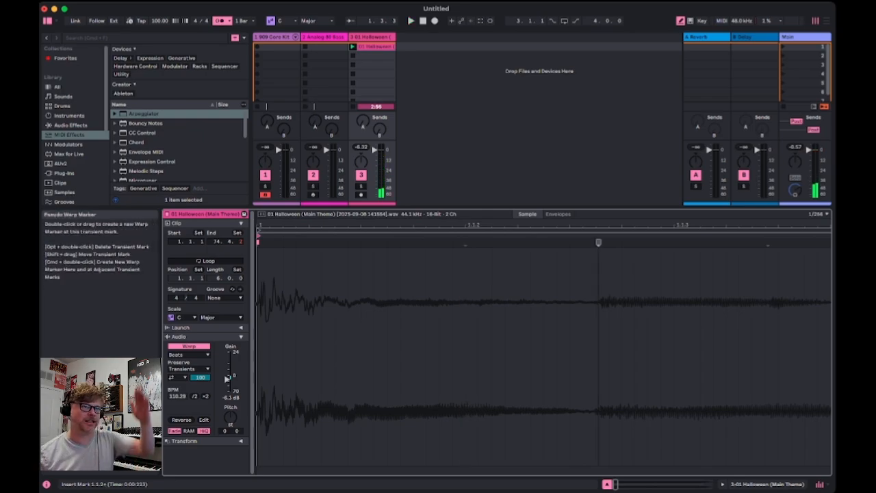
pyautogui.moveTo(599, 242)
pyautogui.mouseDown()
pyautogui.moveTo(675, 242)
pyautogui.moveTo(633, 242)
pyautogui.moveTo(674, 242)
pyautogui.moveTo(674, 123)
pyautogui.mouseUp()
pyautogui.press('space')
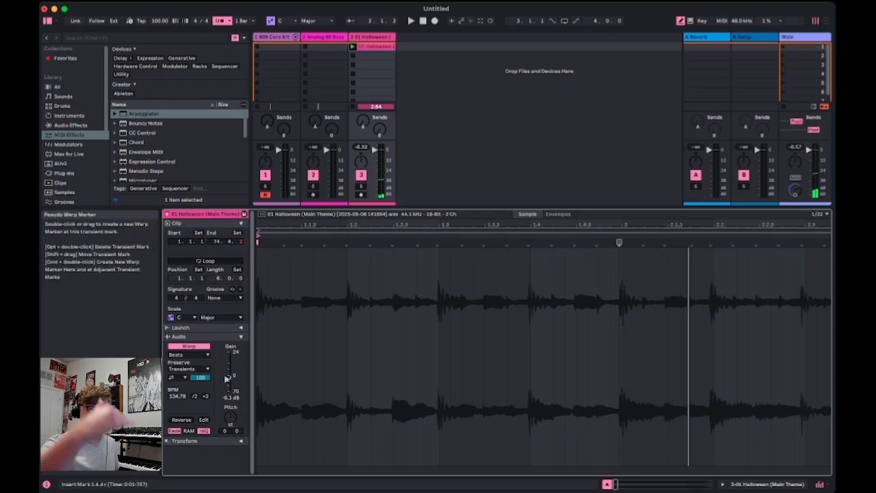
# Align the downbeat transient of the second bar with 2.1.1 using a warp marker and audition the timing.
pyautogui.moveTo(619, 243); pyautogui.dragTo(622, 242)
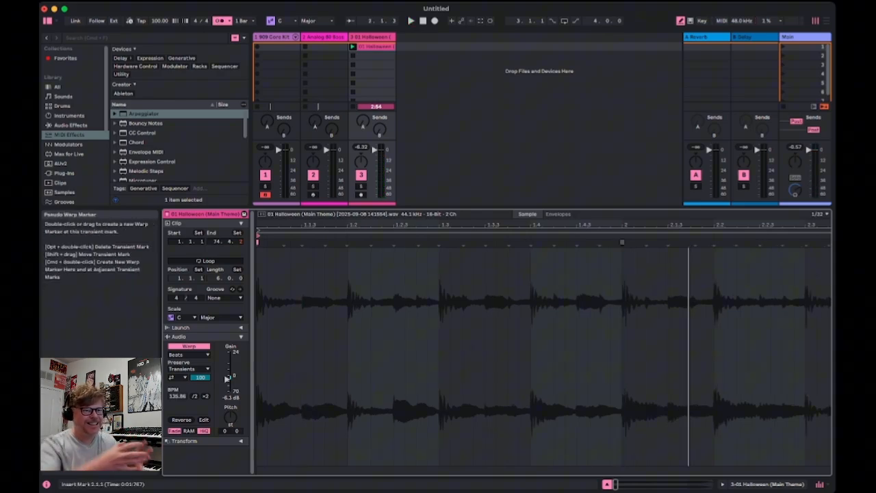
pyautogui.press('space')
pyautogui.press('space')
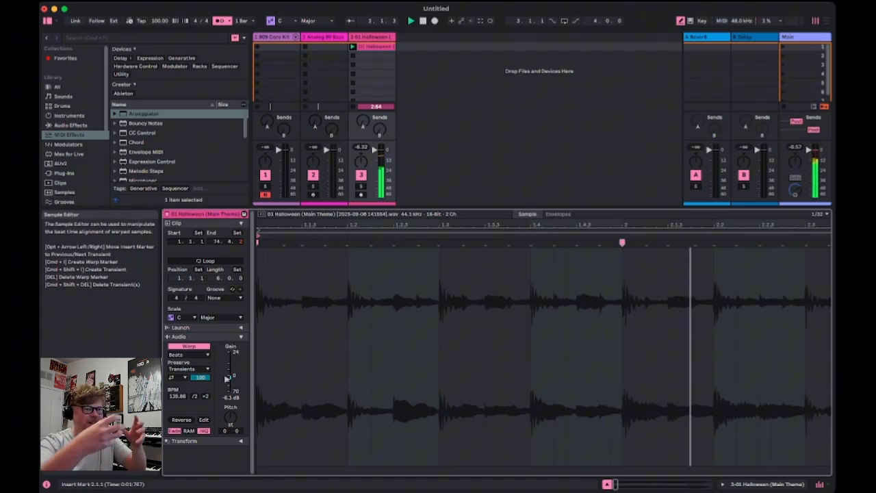
pyautogui.moveTo(622, 225); pyautogui.dragTo(621, 194)
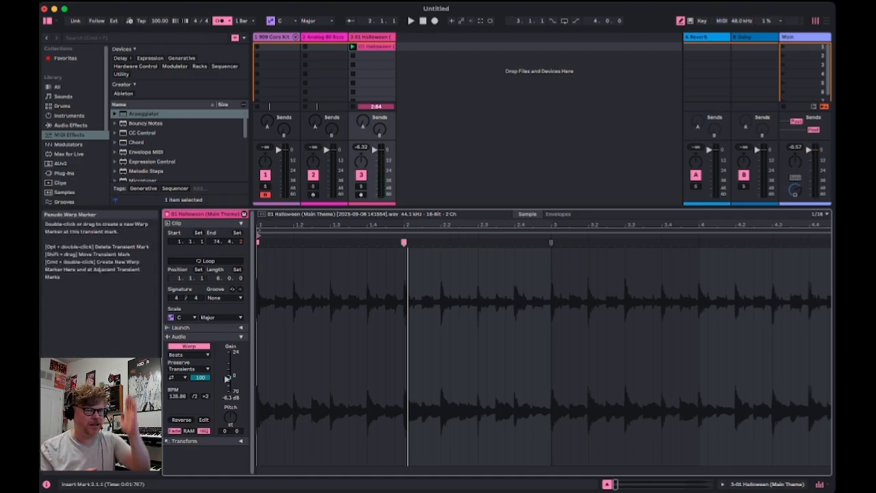
# Shorten the loop to end at bar 3 and audition the warped opening bars.
pyautogui.moveTo(551, 225); pyautogui.dragTo(551, 151)
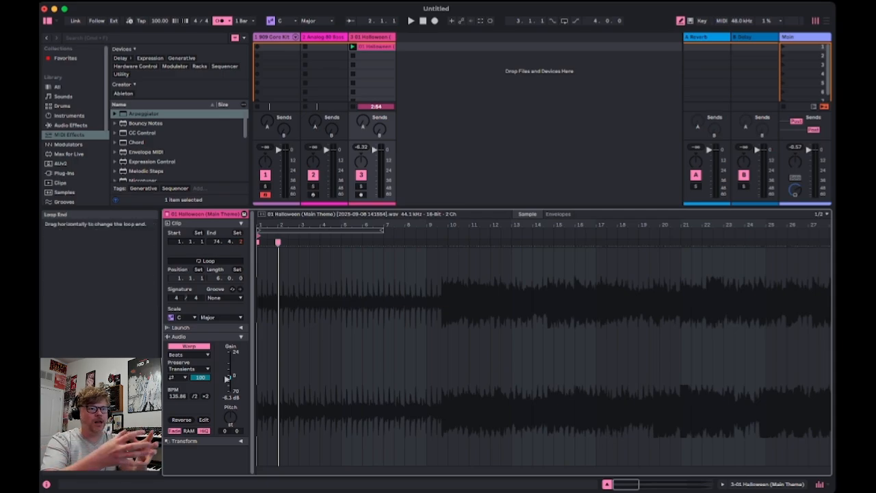
pyautogui.moveTo(384, 230); pyautogui.dragTo(335, 230)
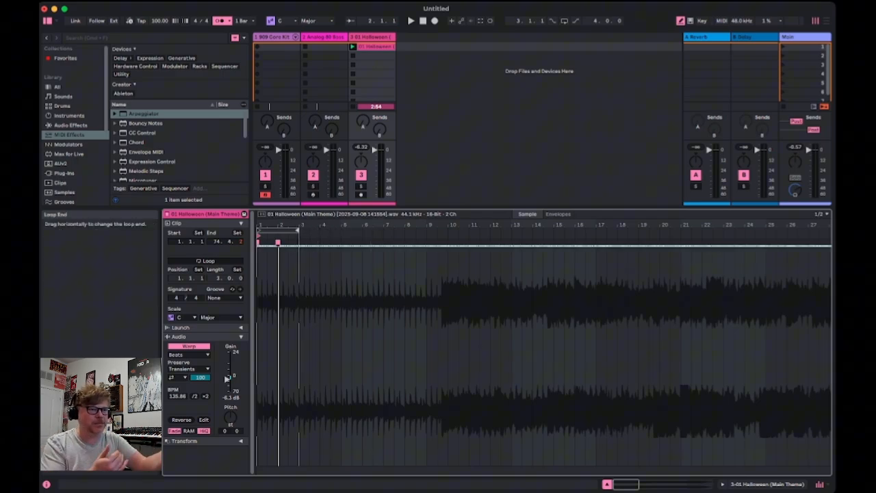
pyautogui.moveTo(294, 224); pyautogui.dragTo(322, 289)
pyautogui.press('space')
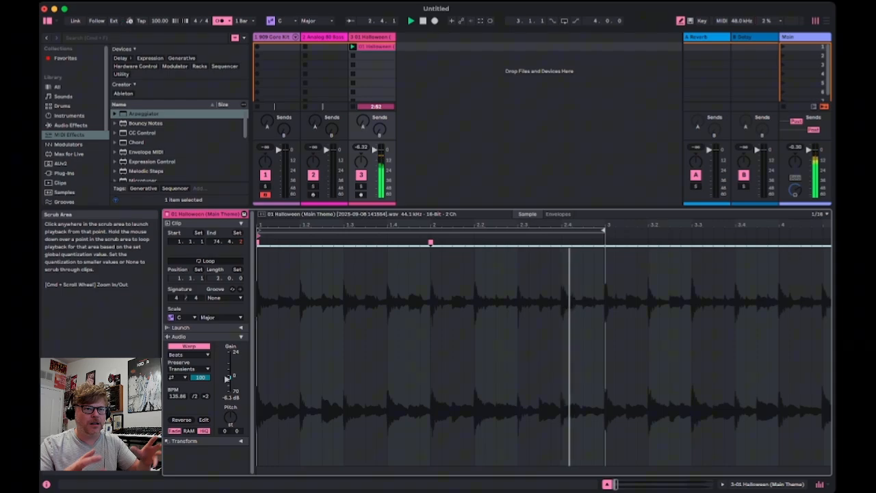
pyautogui.press('space')
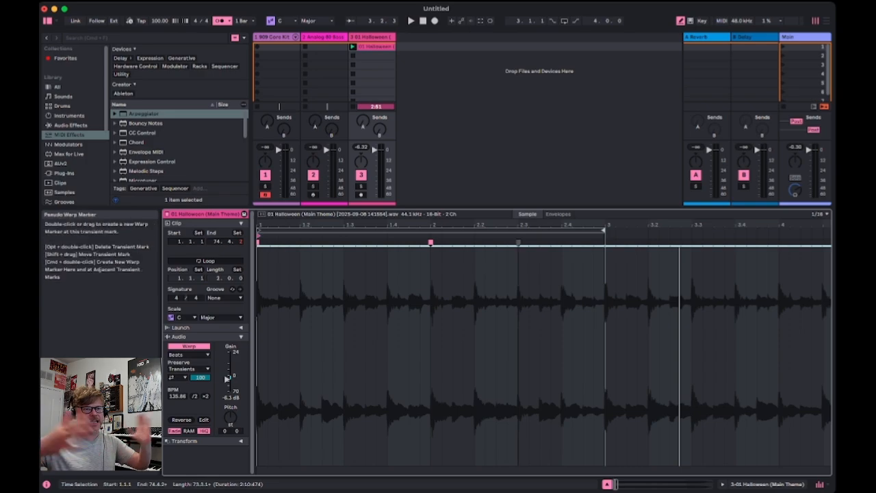
# Add a warp marker on the transient at beat 2.3 and turn on clip looping.
pyautogui.doubleClick(518, 243)
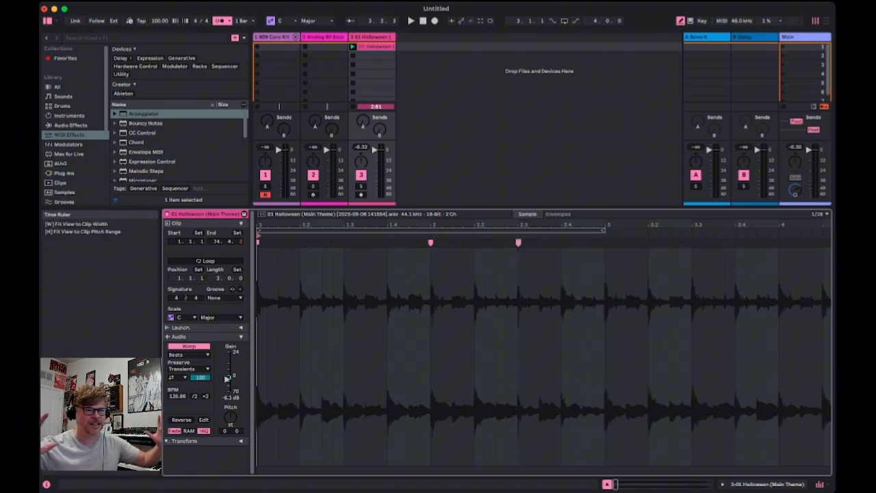
pyautogui.moveTo(577, 225); pyautogui.dragTo(575, 167)
pyautogui.click(206, 261)
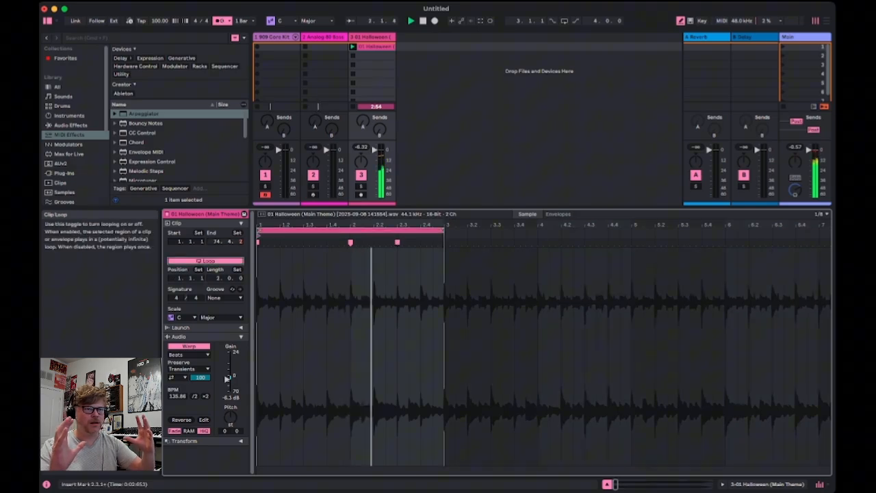
# Try pulling the transient after the 2.3 warp marker earlier, onto 2.3.3 and on to 2.3.2, while the loop plays.
pyautogui.moveTo(319, 225); pyautogui.dragTo(341, 265)
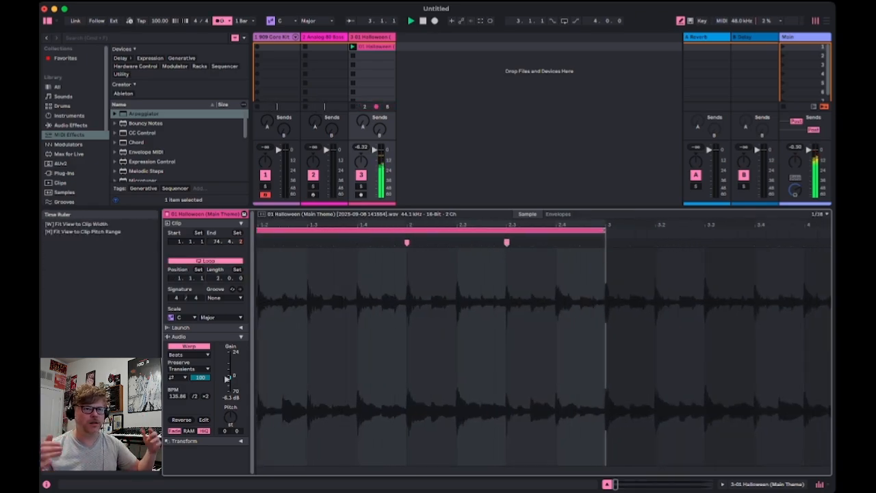
pyautogui.moveTo(342, 224); pyautogui.dragTo(369, 214)
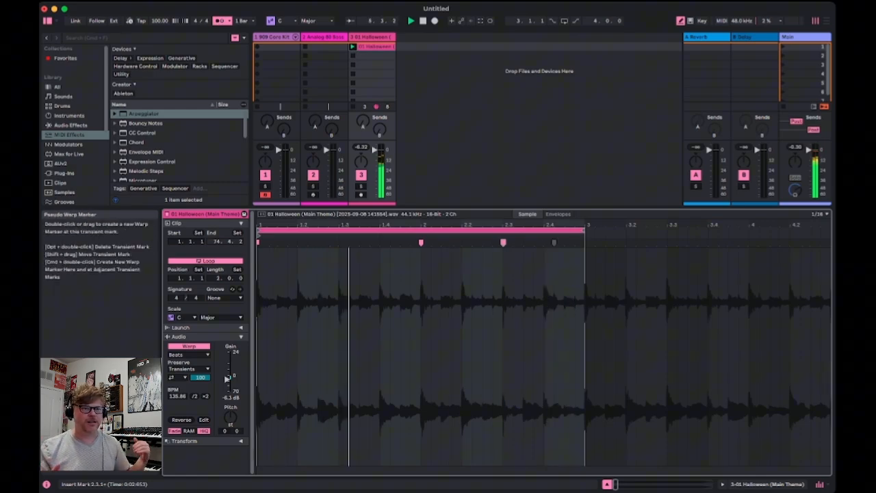
pyautogui.moveTo(554, 243); pyautogui.dragTo(533, 243)
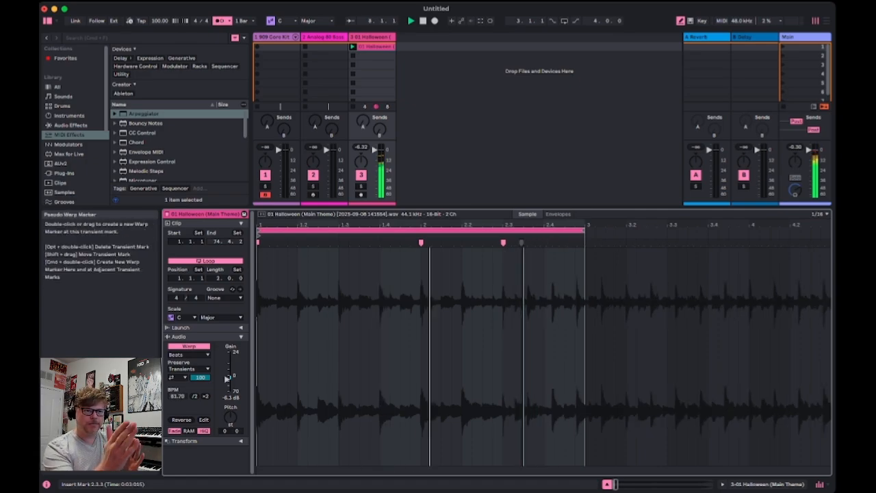
pyautogui.moveTo(523, 243); pyautogui.dragTo(514, 243)
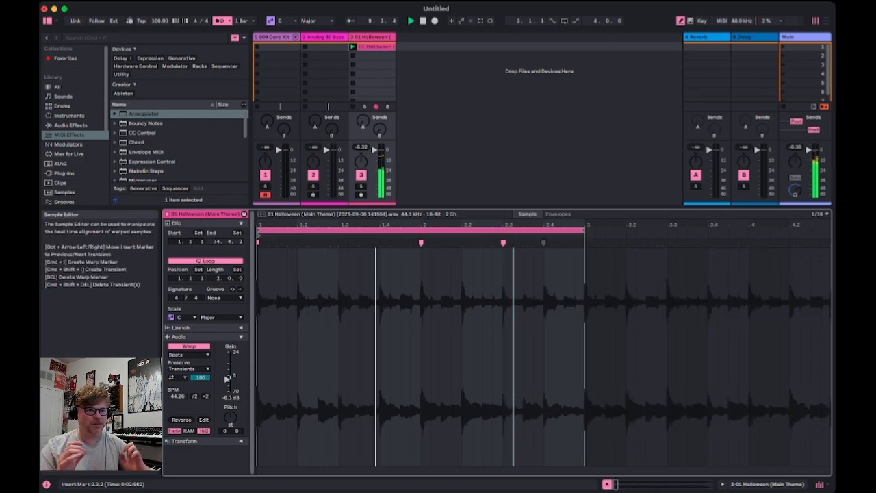
# Nudge the transient just after beat 2.3 earlier and place a warp marker on the transient at beat 2.4.
pyautogui.moveTo(527, 225); pyautogui.dragTo(433, 256)
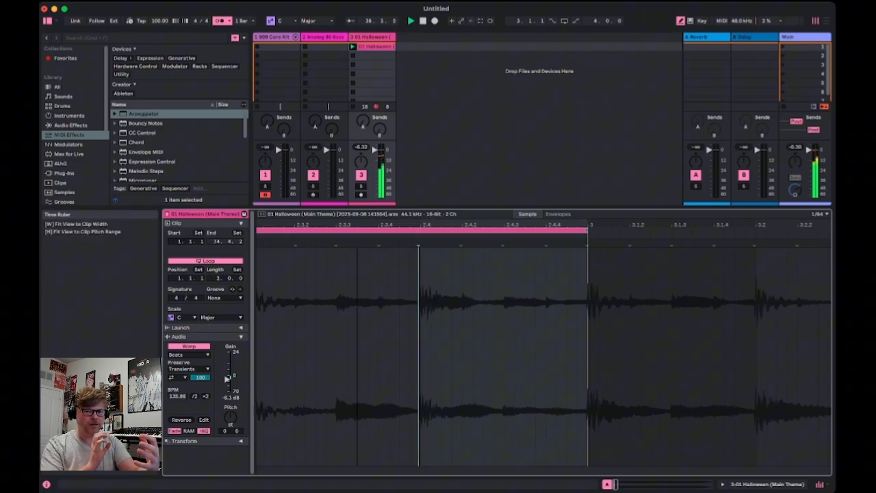
pyautogui.moveTo(419, 224); pyautogui.dragTo(516, 210)
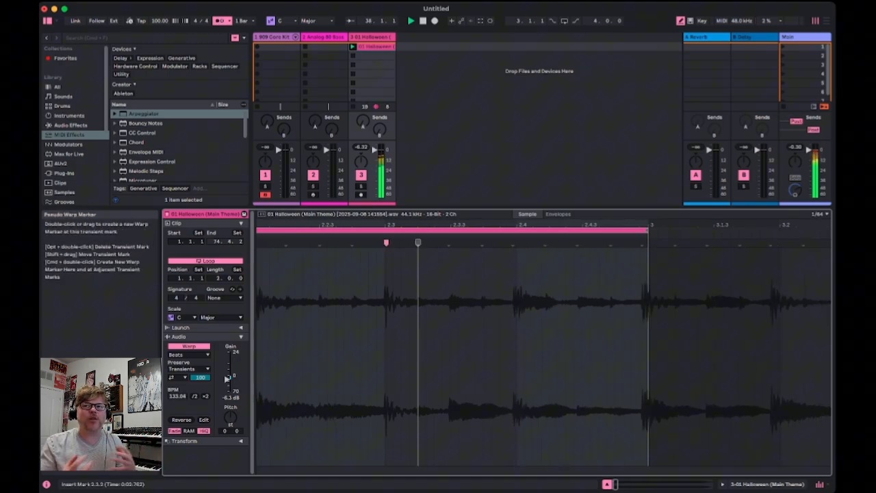
pyautogui.moveTo(418, 242); pyautogui.dragTo(401, 242)
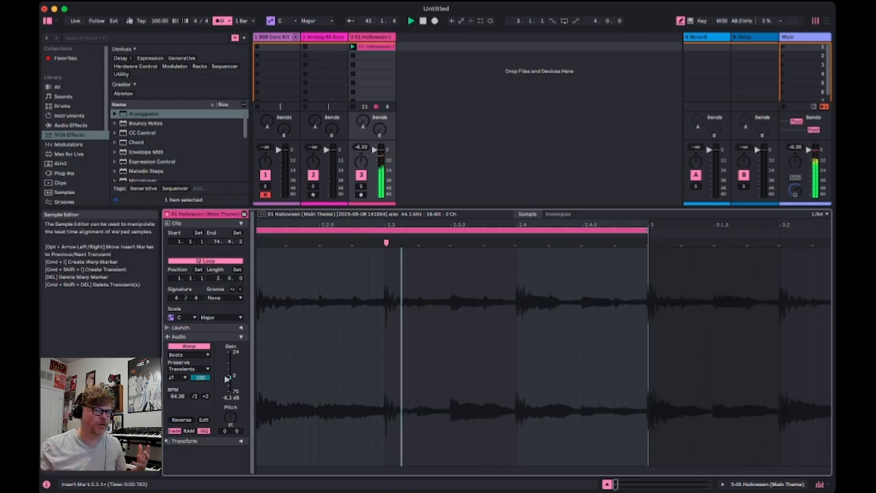
pyautogui.click(517, 308)
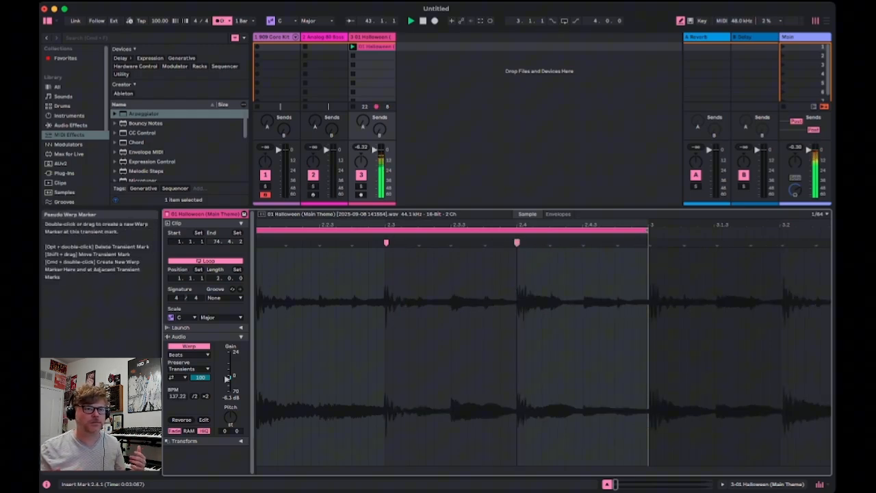
# Try pulling the transients after the 2.4 warp marker earlier while the loop plays.
pyautogui.moveTo(583, 242); pyautogui.dragTo(530, 243)
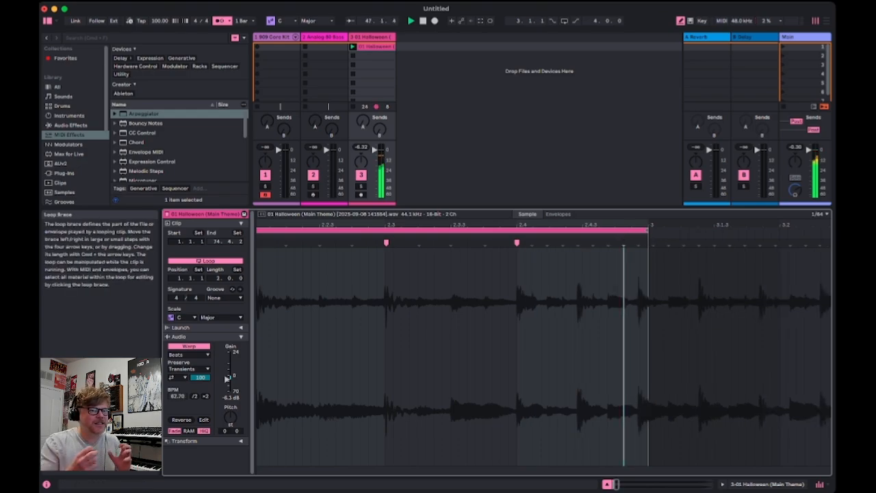
pyautogui.moveTo(624, 243); pyautogui.dragTo(607, 243)
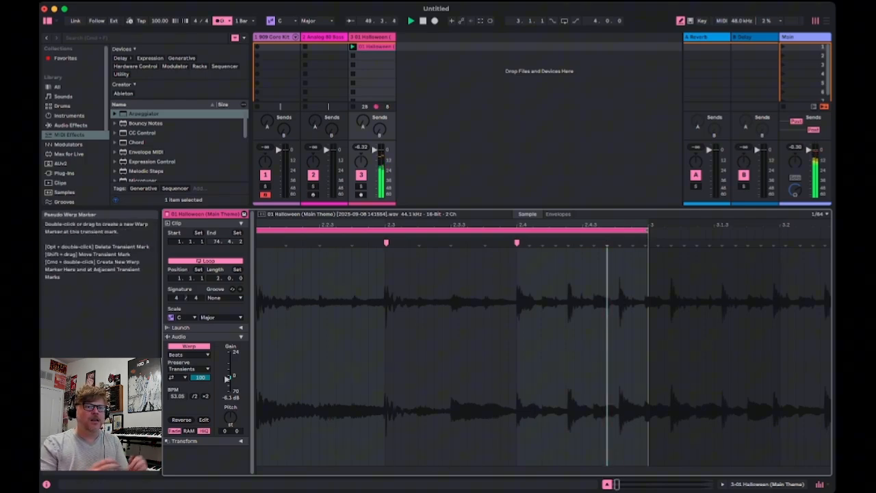
# Place warp markers on the consecutive transients after beat 2.4, aligning them at even half-sixteenth spacing, including 2.4.2 and 2.4.3.
pyautogui.scroll(5, 564, 273)
pyautogui.hscroll(2, 565, 274)
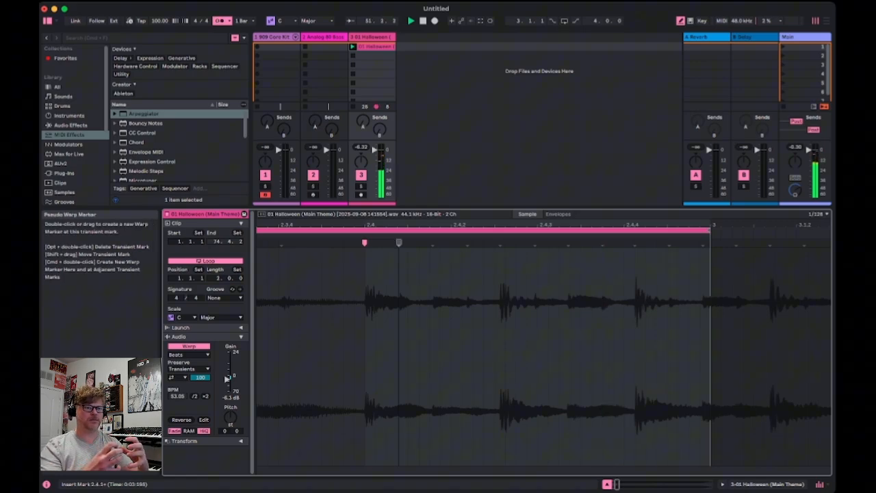
pyautogui.moveTo(399, 242); pyautogui.dragTo(409, 242)
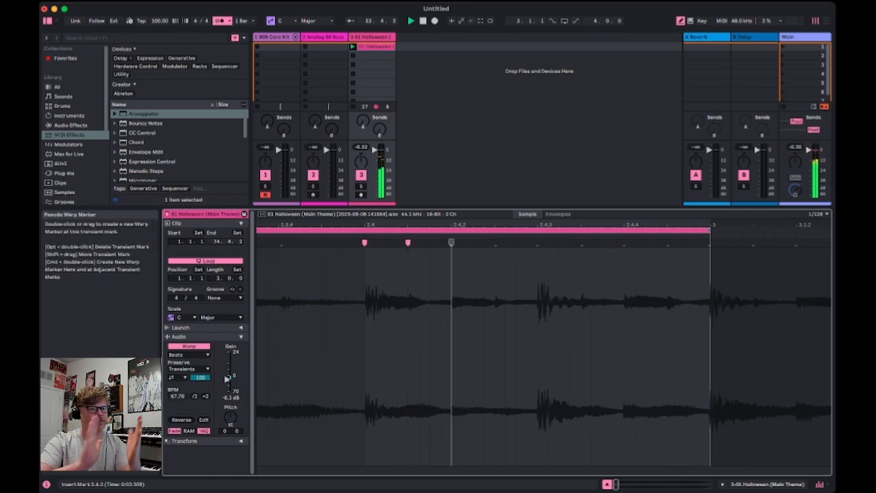
pyautogui.moveTo(450, 243)
pyautogui.mouseDown()
pyautogui.moveTo(462, 243)
pyautogui.moveTo(451, 242)
pyautogui.mouseUp()
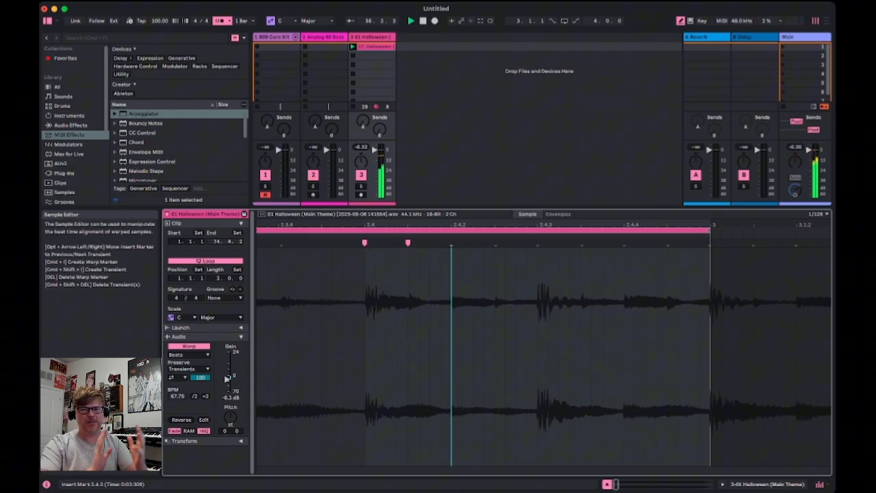
pyautogui.doubleClick(451, 243)
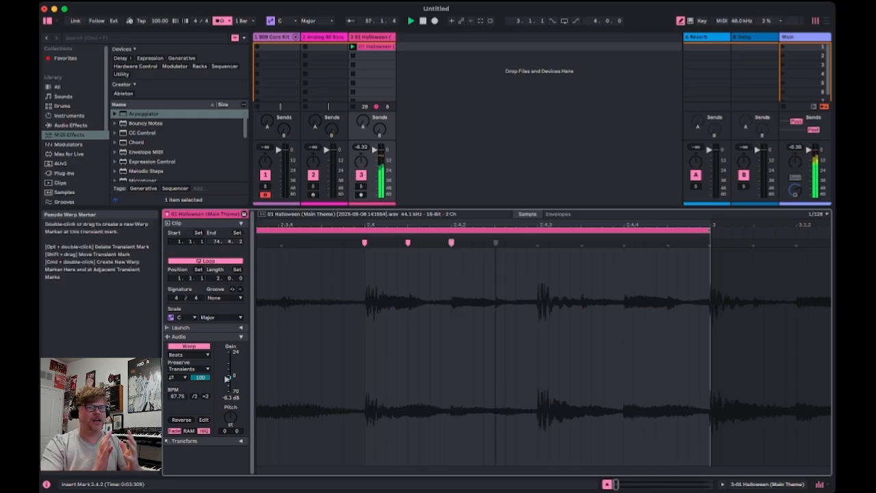
pyautogui.moveTo(496, 243); pyautogui.dragTo(494, 243)
pyautogui.doubleClick(494, 244)
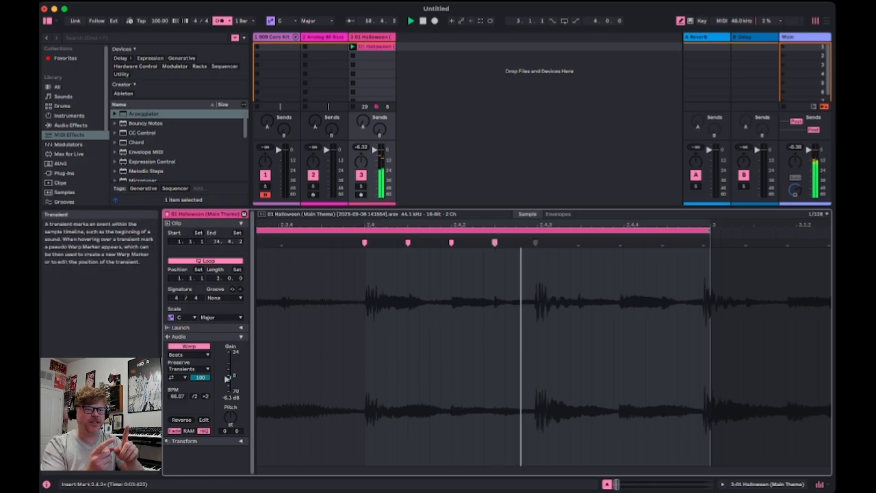
pyautogui.moveTo(535, 243); pyautogui.dragTo(537, 243)
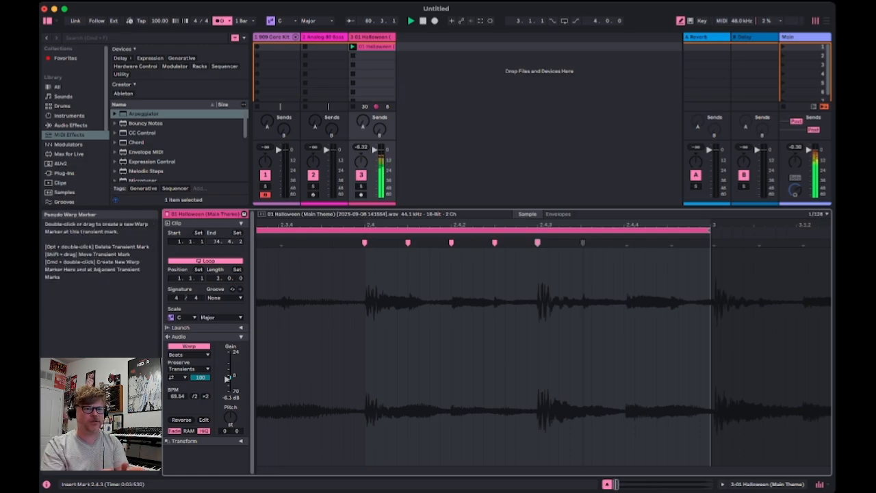
pyautogui.click(580, 245)
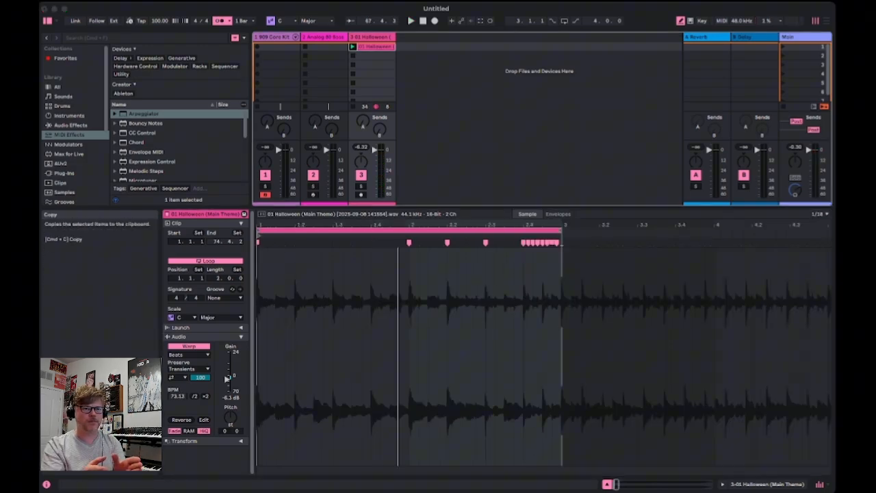
# Duplicate the warped Halloween clip into the slot below and shorten the copy's loop to two beats.
pyautogui.press('super+d')
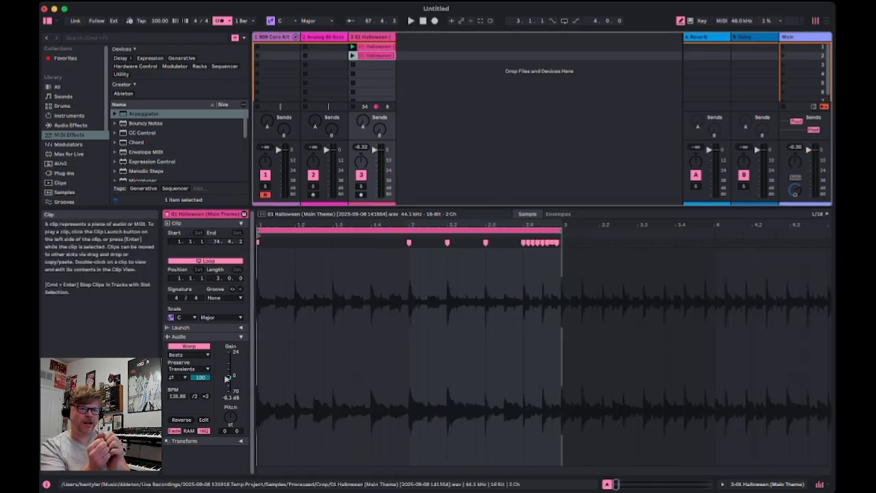
pyautogui.doubleClick(376, 55)
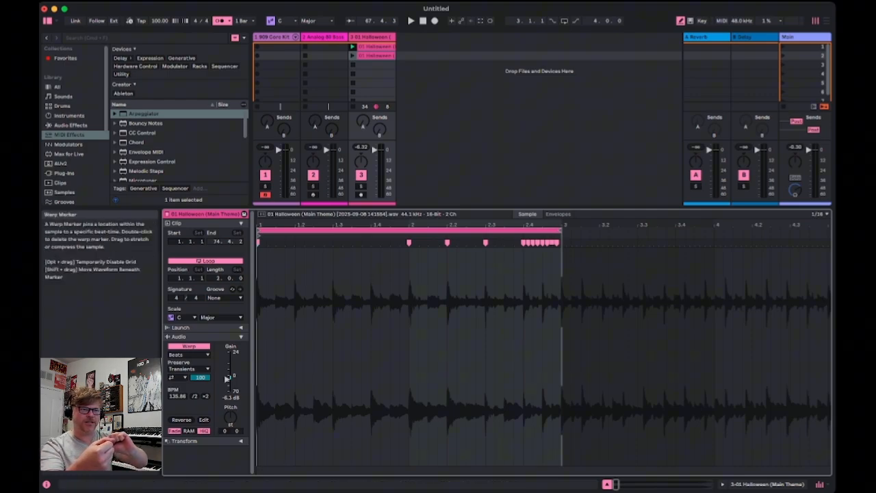
pyautogui.moveTo(560, 230); pyautogui.dragTo(380, 231)
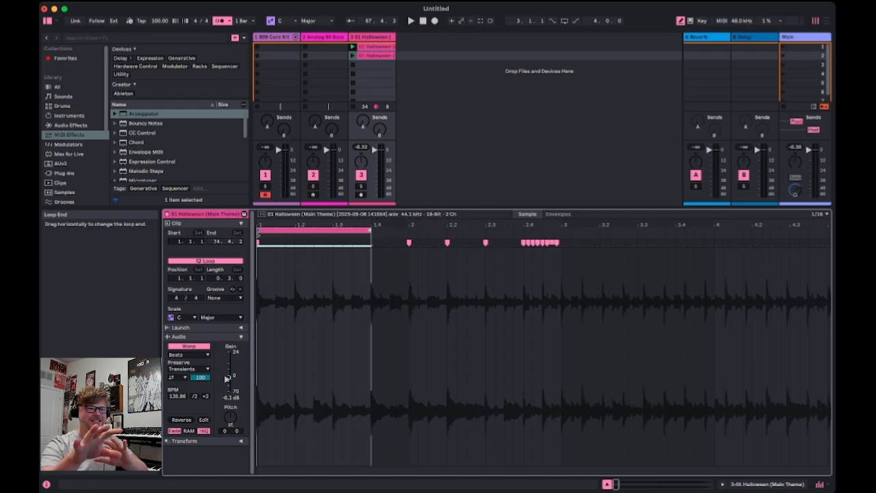
pyautogui.moveTo(371, 230); pyautogui.dragTo(342, 231)
# Play the duplicated Halloween clip and extend its loop to one full bar.
pyautogui.press('space')
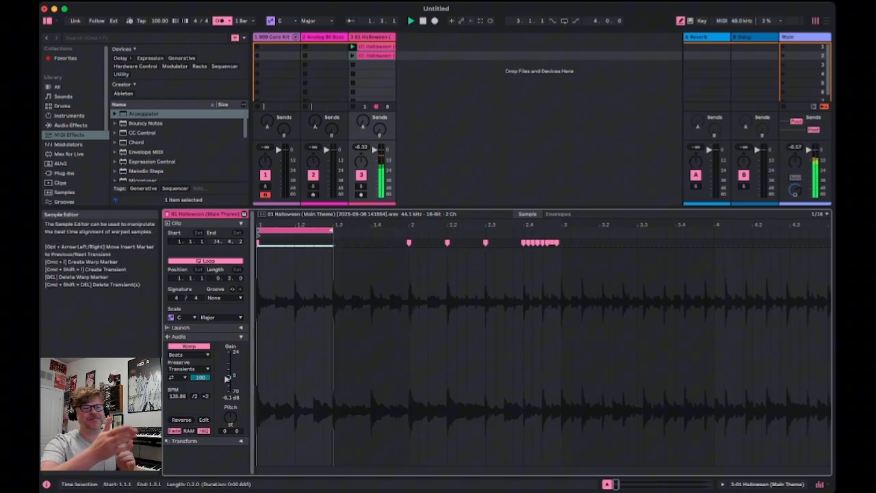
pyautogui.press('space')
pyautogui.press('space')
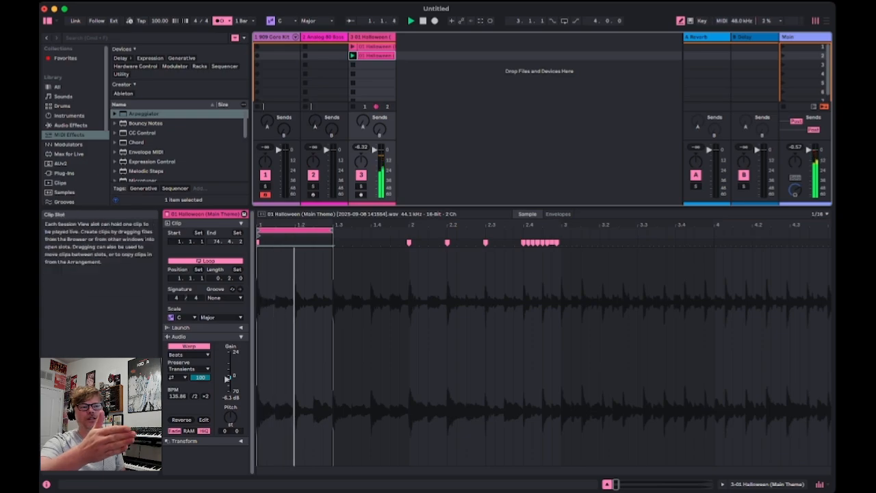
pyautogui.moveTo(334, 231); pyautogui.dragTo(409, 231)
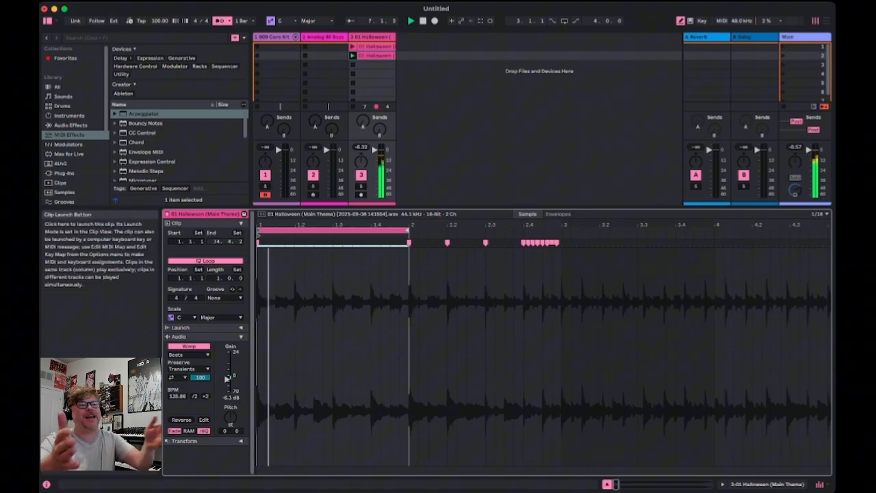
# Launch the original Halloween clip and move its 2.4 warp marker to 2.3.3, then bunch the following markers closer together around 2.4.3.
pyautogui.click(352, 46)
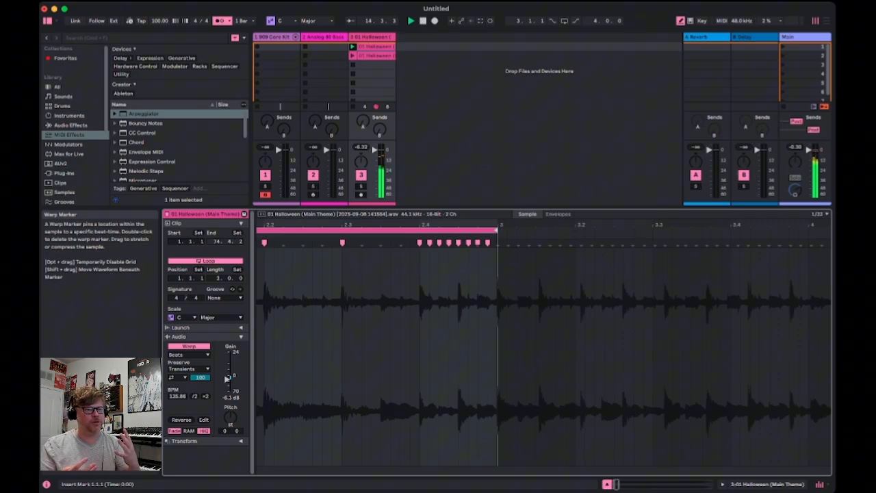
pyautogui.moveTo(419, 242)
pyautogui.mouseDown()
pyautogui.moveTo(381, 242)
pyautogui.moveTo(410, 242)
pyautogui.mouseUp()
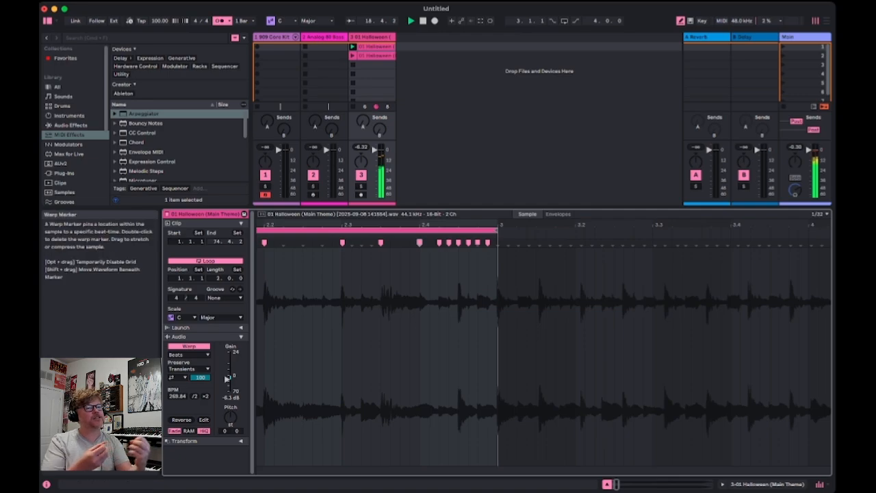
pyautogui.moveTo(457, 225)
pyautogui.mouseDown()
pyautogui.moveTo(450, 244)
pyautogui.moveTo(461, 258)
pyautogui.moveTo(407, 242)
pyautogui.mouseUp()
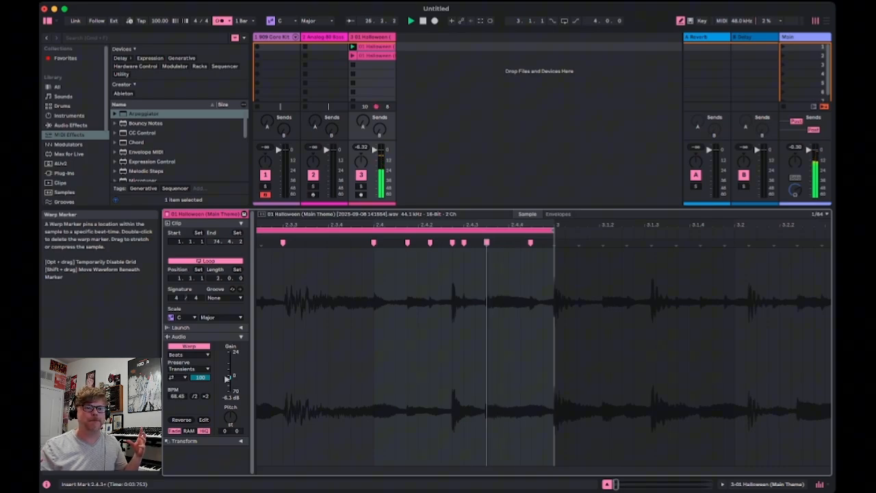
pyautogui.moveTo(530, 242); pyautogui.dragTo(498, 242)
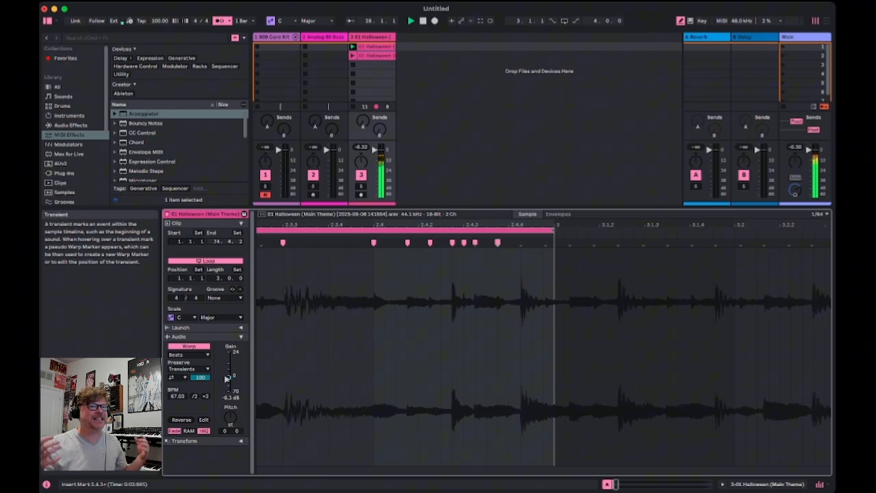
pyautogui.moveTo(498, 243); pyautogui.dragTo(487, 243)
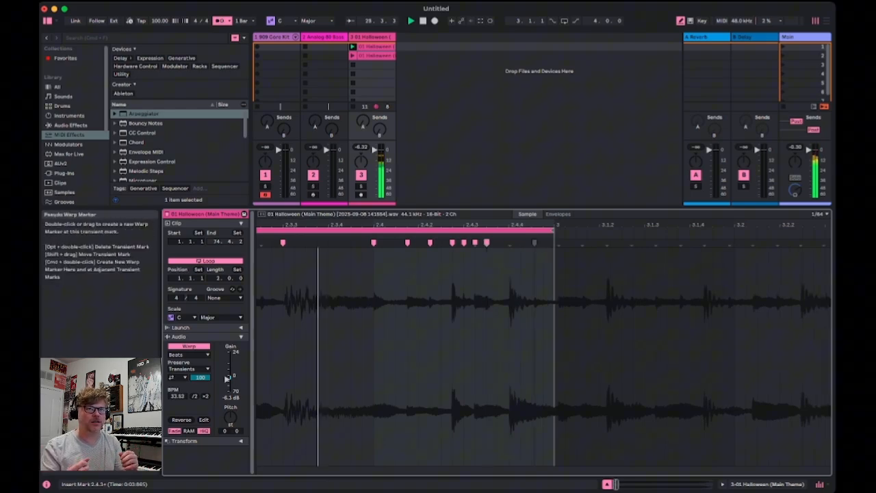
# Shift the remaining transients in beat 2.4 and pin a warp marker just before bar 3.
pyautogui.moveTo(534, 242); pyautogui.dragTo(520, 242)
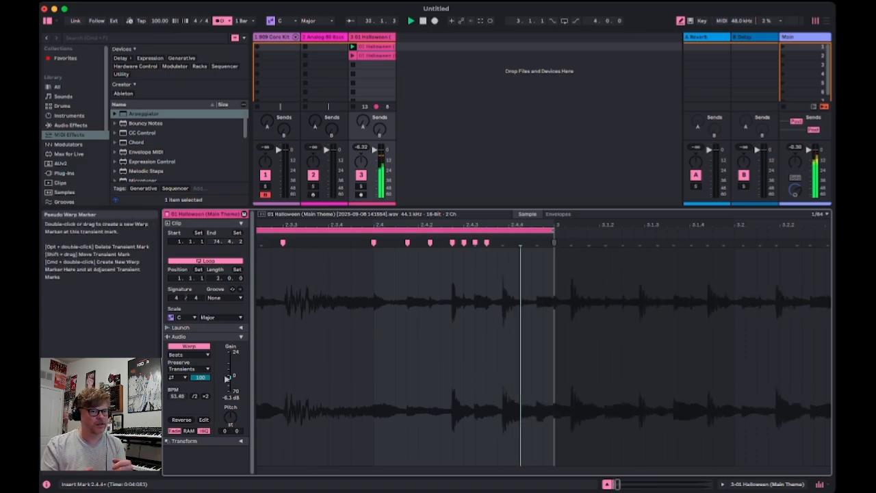
pyautogui.moveTo(520, 242); pyautogui.dragTo(498, 243)
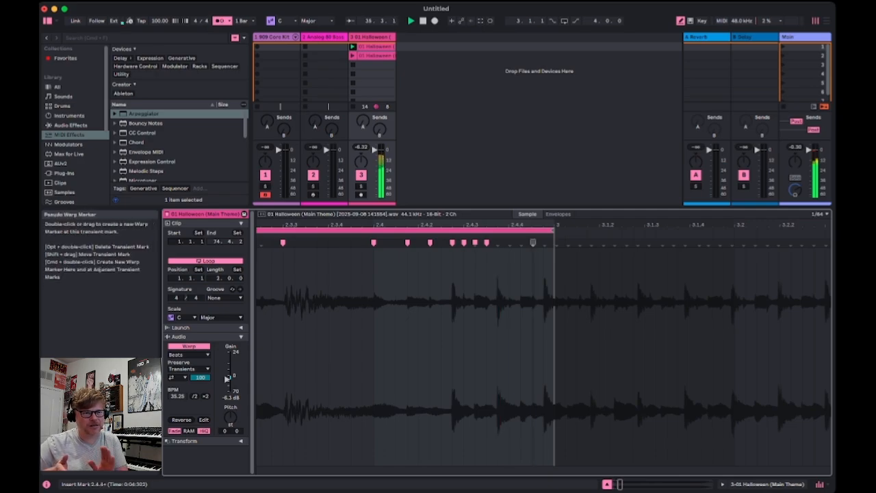
pyautogui.moveTo(544, 243)
pyautogui.mouseDown()
pyautogui.moveTo(554, 243)
pyautogui.moveTo(525, 202)
pyautogui.moveTo(649, 177)
pyautogui.mouseUp()
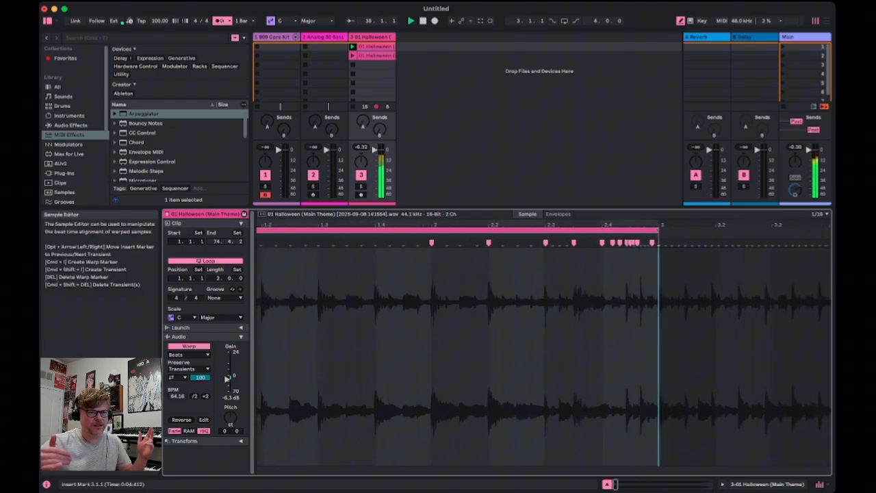
pyautogui.moveTo(526, 225); pyautogui.dragTo(424, 192)
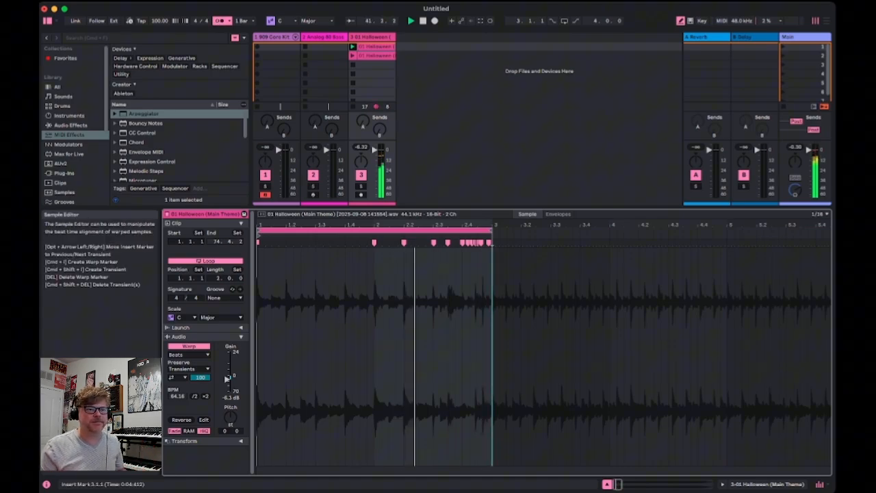
# Build a one-bar drum loop on the 909 Core Kit track with Bass Drum on every beat and Snare Drum on beats 2 and 4.
pyautogui.click(277, 45)
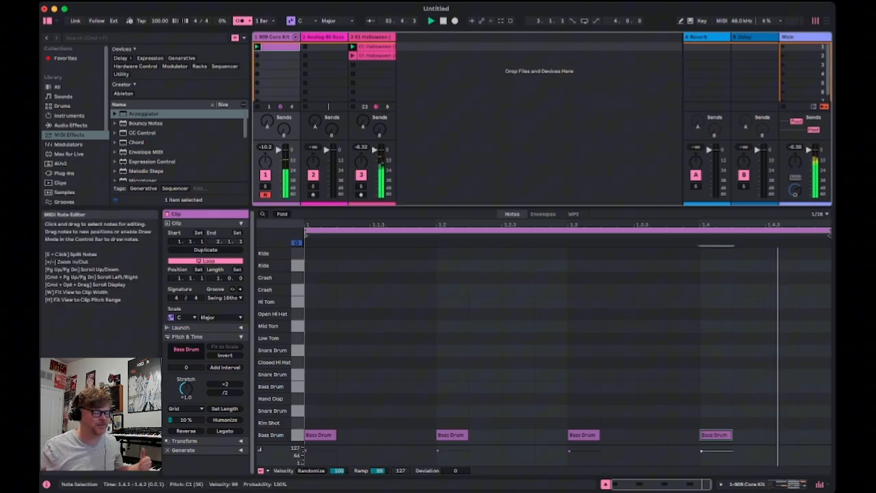
pyautogui.doubleClick(452, 411)
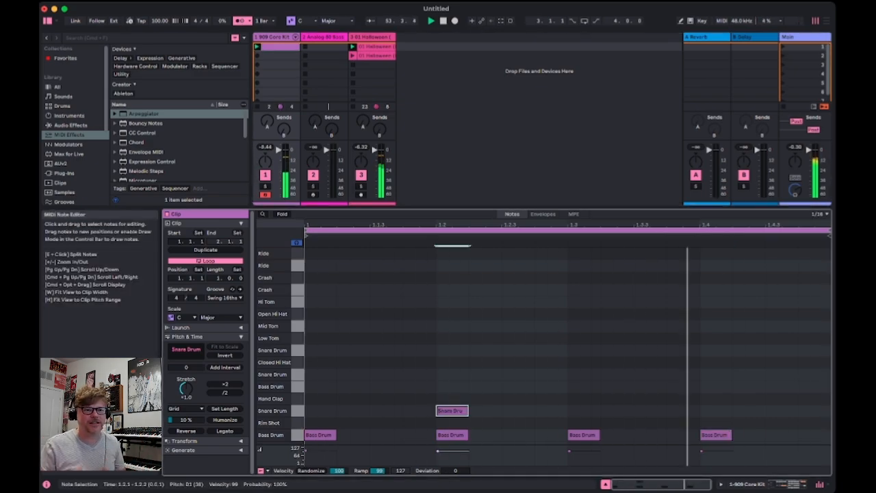
pyautogui.doubleClick(716, 411)
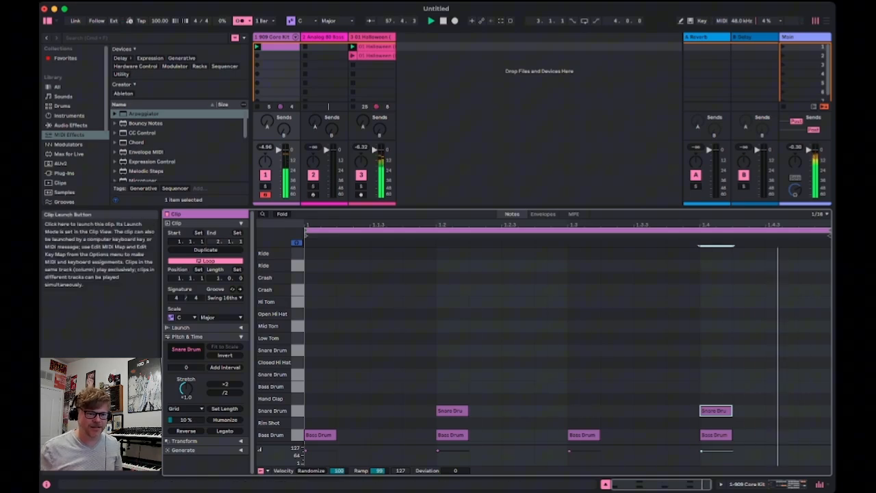
# Play the one-bar Halloween clip against the drums with the tempo set to 104 BPM, then switch back to the original clip.
pyautogui.click(353, 56)
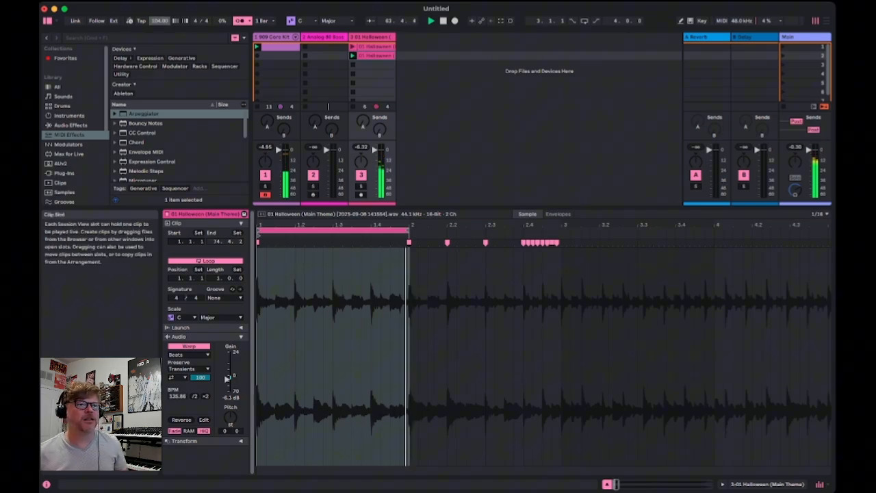
pyautogui.click(353, 47)
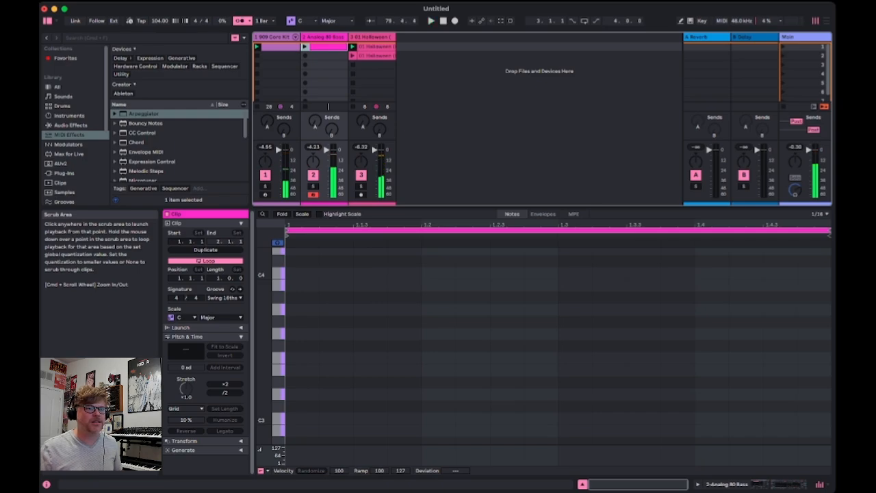
# Capture the played bass line into a new Analog 80 Bass clip and extend its loop to eight bars starting at bar 2.
pyautogui.click(500, 21)
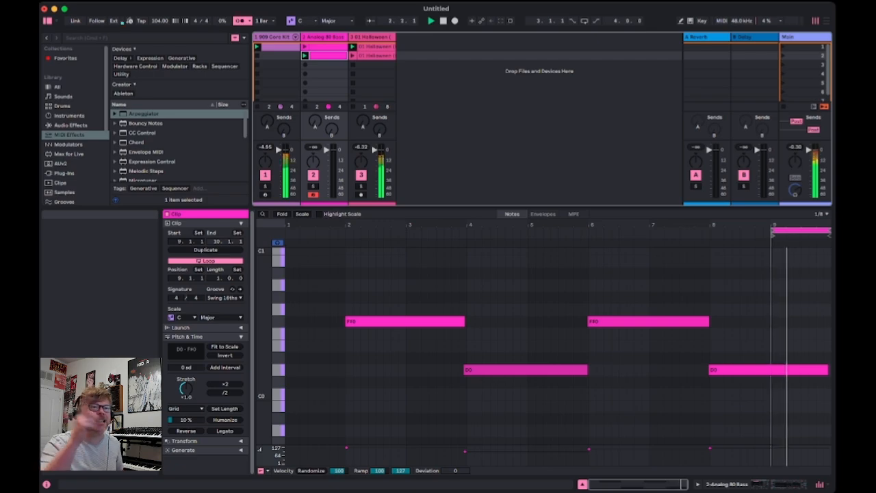
pyautogui.moveTo(773, 231); pyautogui.dragTo(347, 231)
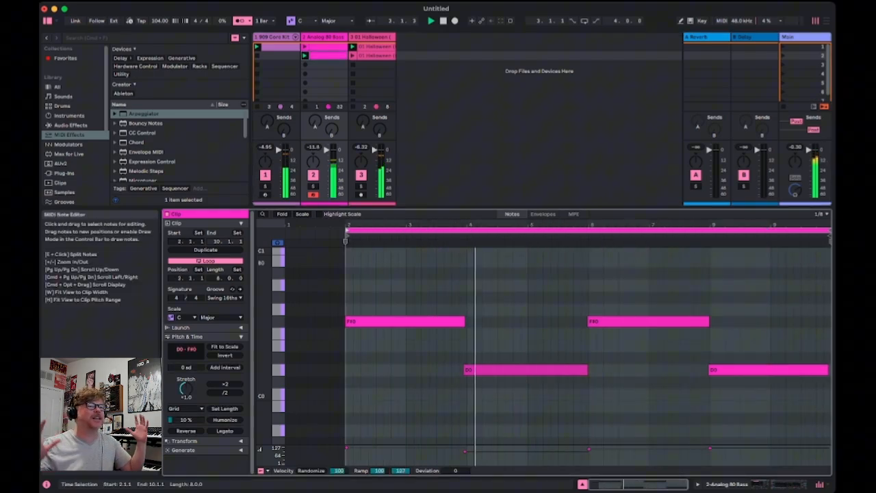
pyautogui.press('space')
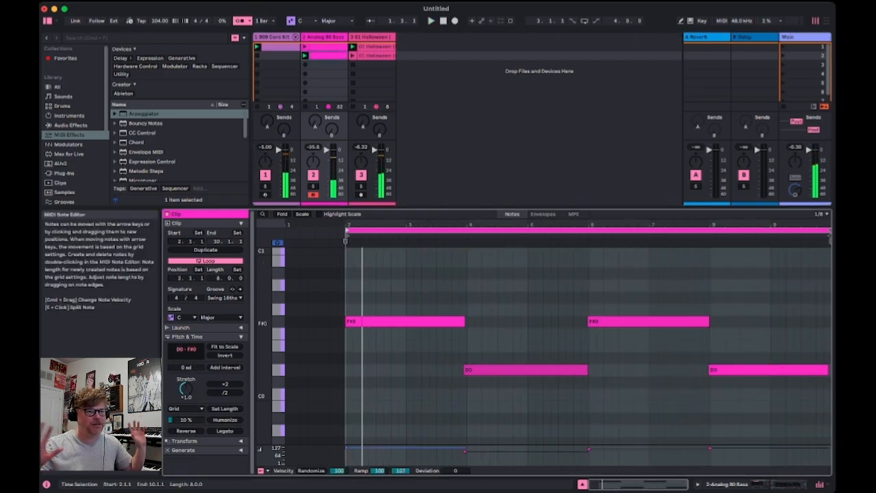
# Quantize all notes of the bass clip and shorten its loop to four bars ending at bar 6.
pyautogui.press('super+a')
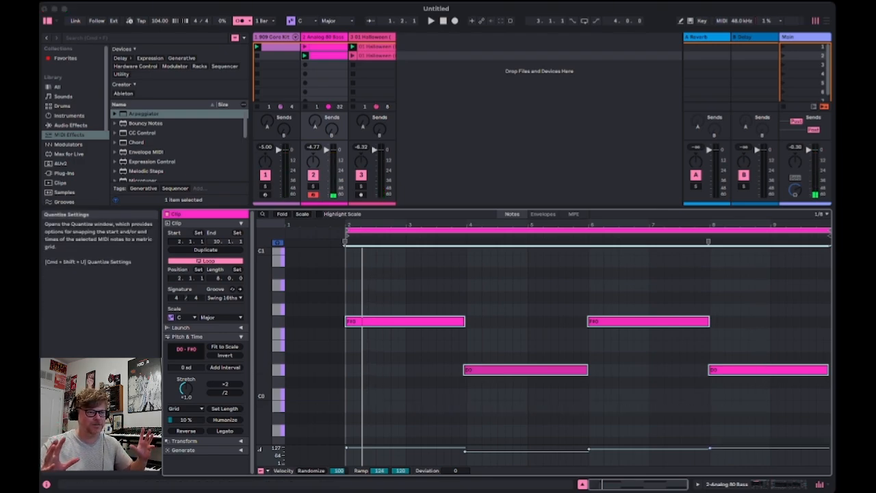
pyautogui.press('space')
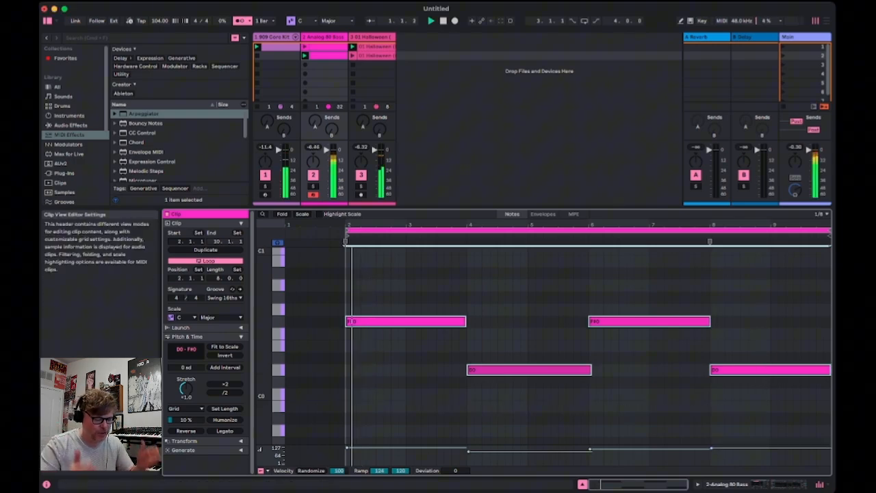
pyautogui.moveTo(830, 233); pyautogui.dragTo(589, 233)
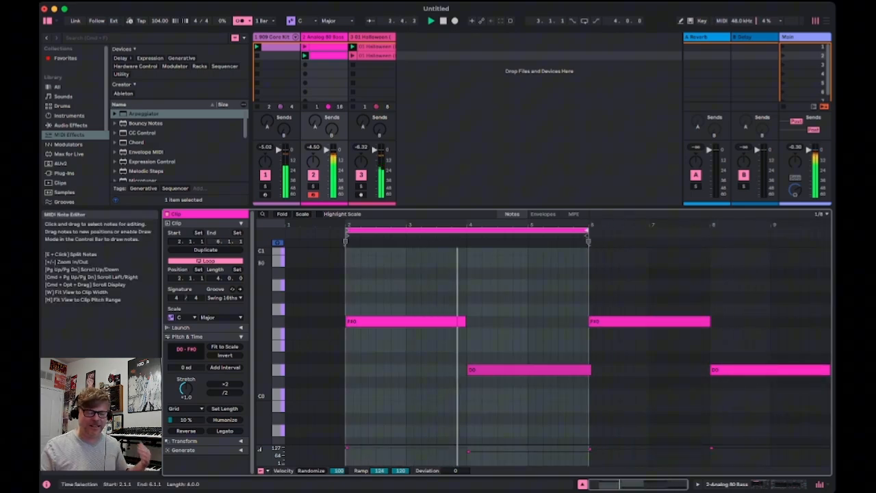
# Trim the first D0 bass note to end exactly at bar 6 and launch the second Halloween clip.
pyautogui.moveTo(591, 370); pyautogui.dragTo(588, 370)
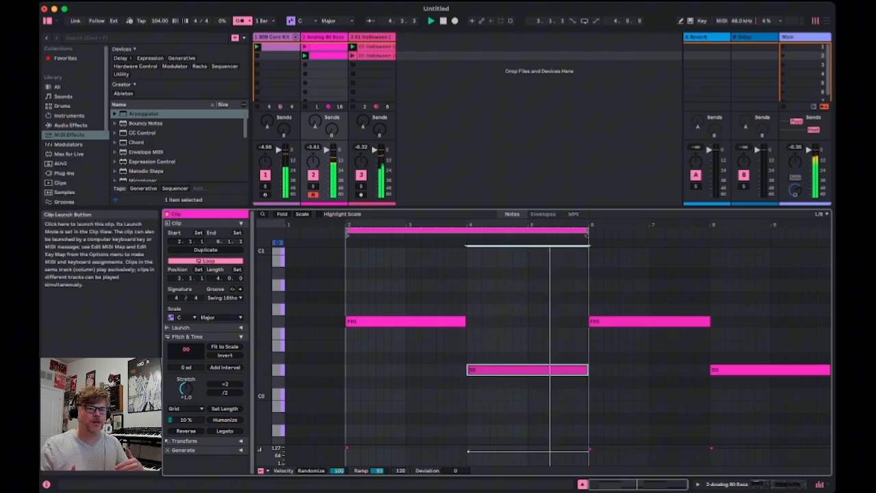
pyautogui.click(353, 55)
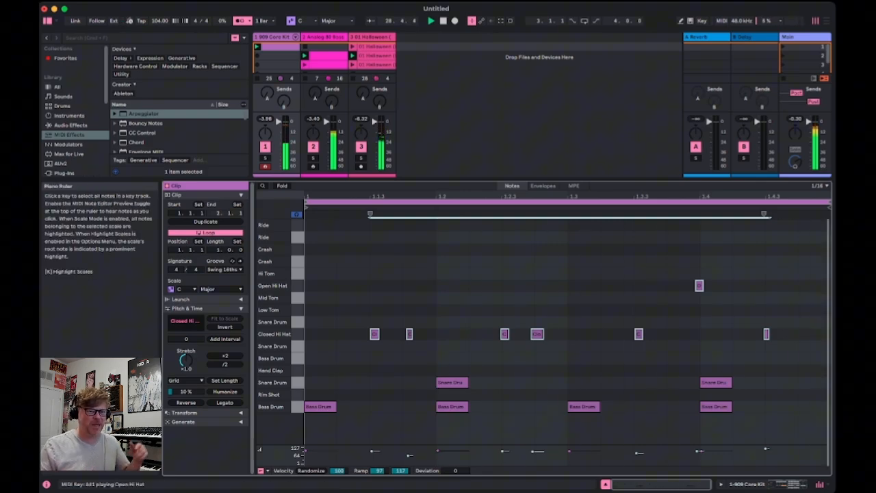
# Deselect the hi-hat notes in the 909 Core Kit clip and reduce the height of the note editor.
pyautogui.click(695, 254)
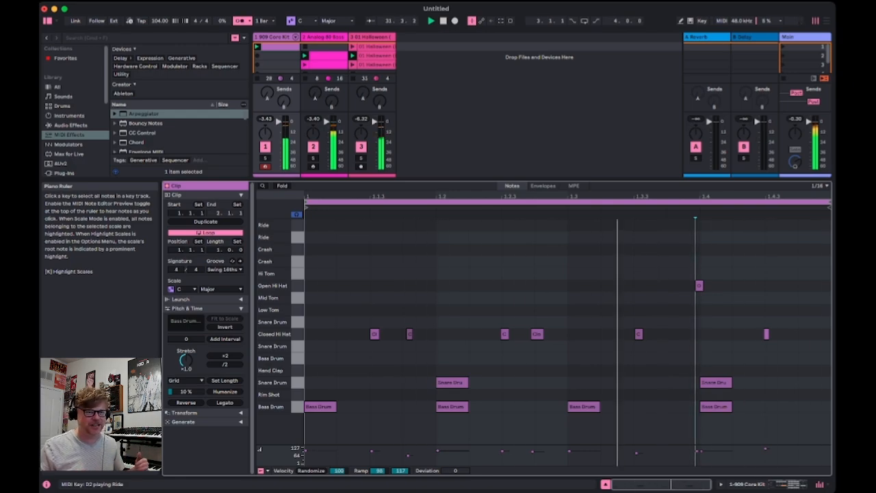
pyautogui.moveTo(541, 179); pyautogui.dragTo(541, 227)
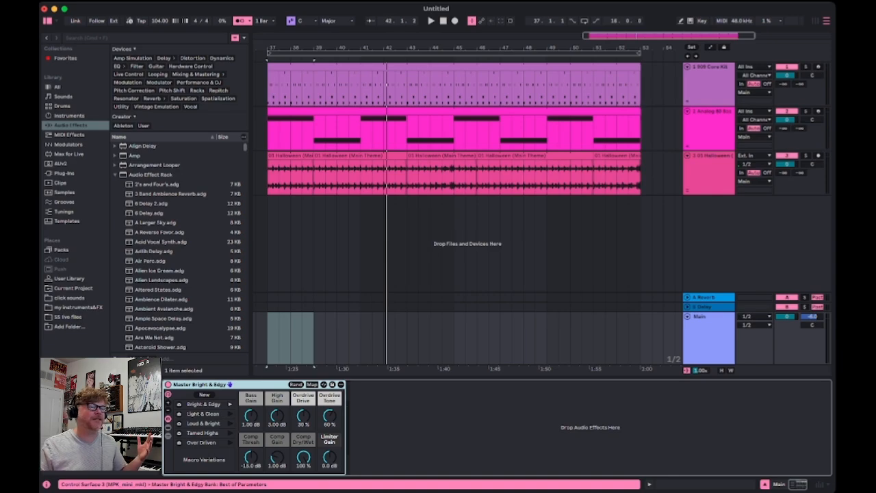
# Play the arrangement from bar 37 and lower the Limiter Gain of the Master Bright & Edgy rack on the Main track.
pyautogui.press('space')
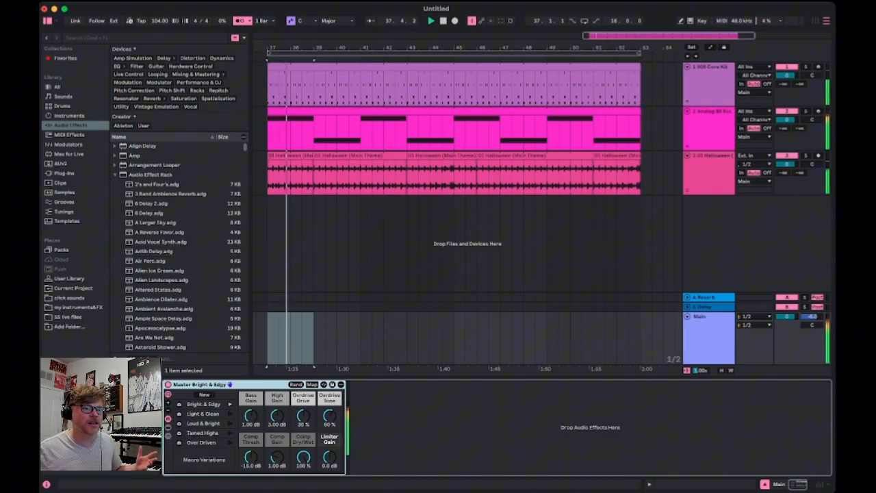
pyautogui.moveTo(329, 457)
pyautogui.mouseDown()
pyautogui.moveTo(329, 467)
pyautogui.moveTo(329, 439)
pyautogui.moveTo(329, 462)
pyautogui.mouseUp()
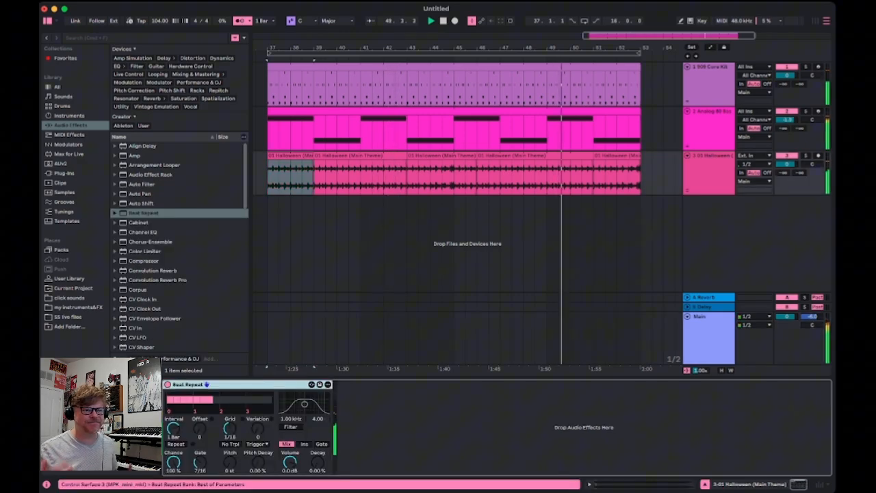
# Toggle Repeat on and off in the Halloween track's Beat Repeat during playback, leaving it switched on.
pyautogui.click(176, 444)
pyautogui.click(175, 444)
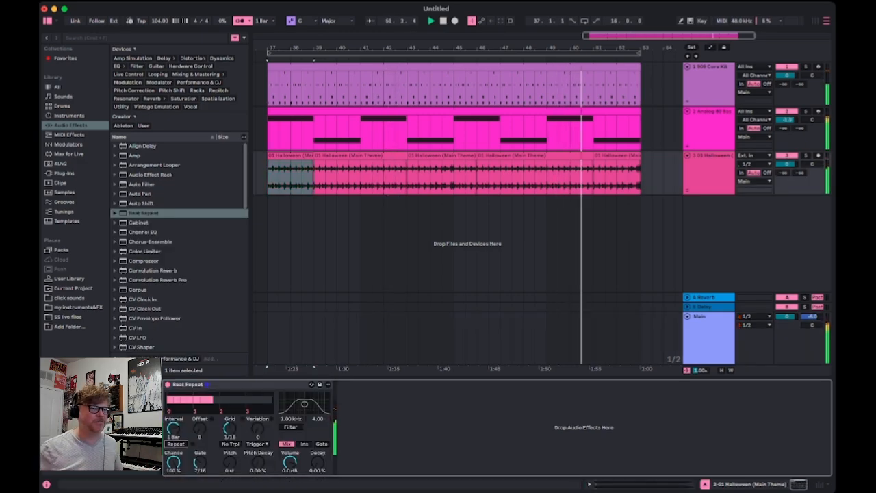
pyautogui.click(176, 444)
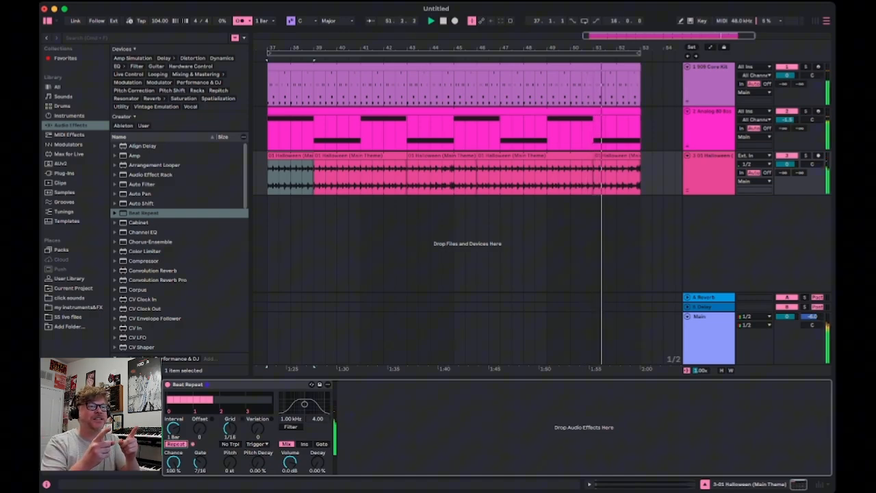
# Set the Halloween track's Beat Repeat to Insert mode with a Chance of 0%.
pyautogui.click(304, 444)
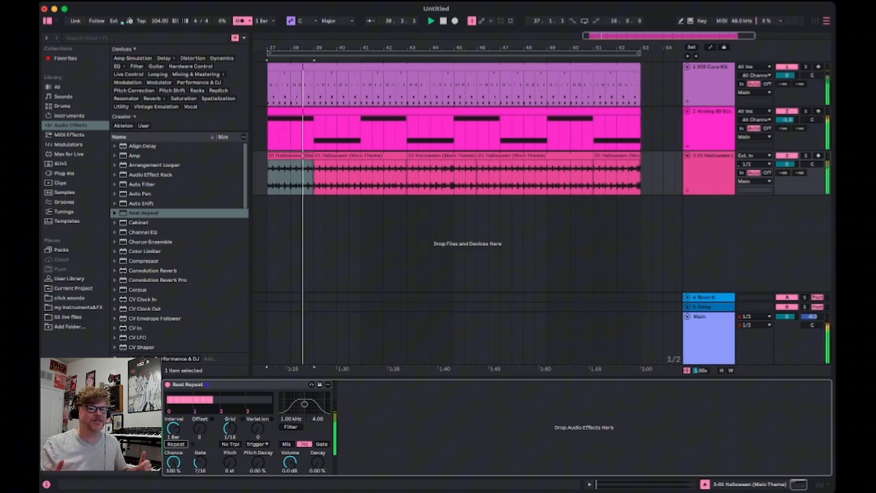
pyautogui.moveTo(174, 463); pyautogui.dragTo(174, 490)
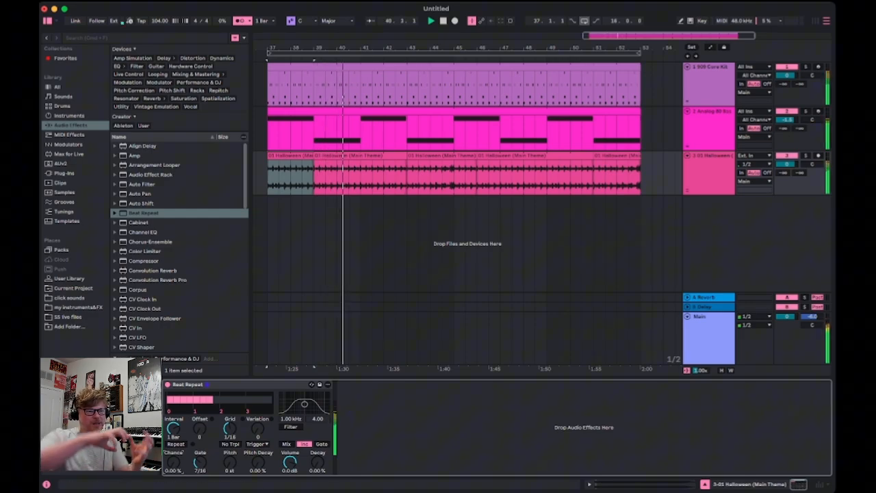
# Turn off the arrangement loop and raise Beat Repeat's Pitch Decay to 51.6% on the Halloween track.
pyautogui.click(584, 21)
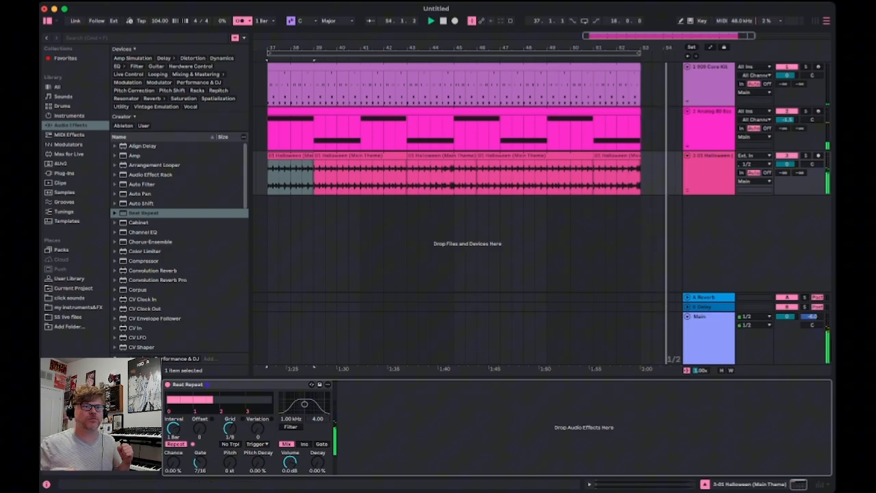
pyautogui.moveTo(259, 462); pyautogui.dragTo(258, 442)
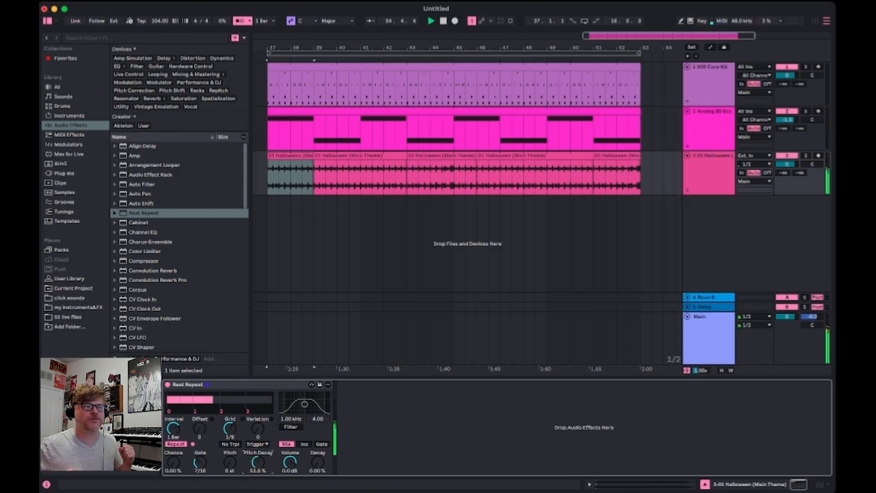